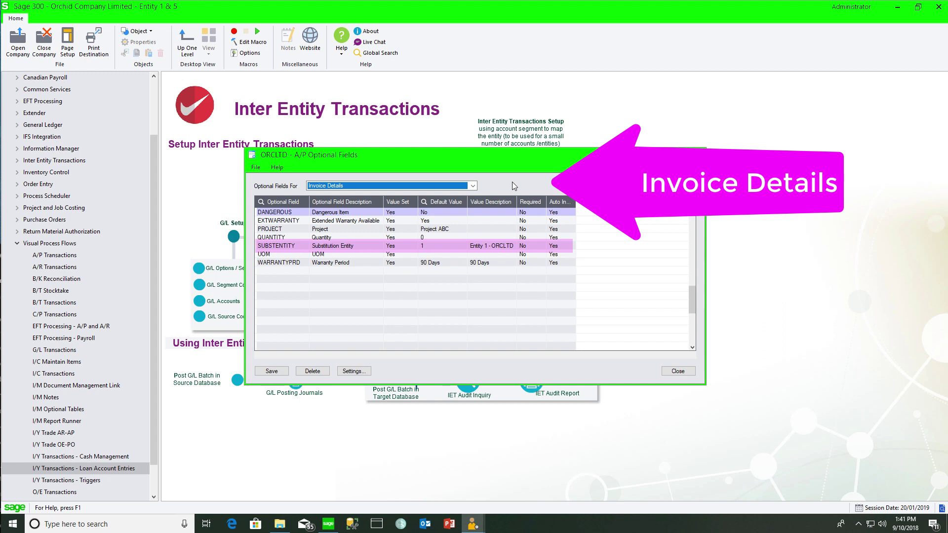
Show the G/L optional fields for Transaction Details and locate the SUBSTENTITY optional field
left_click(358, 247)
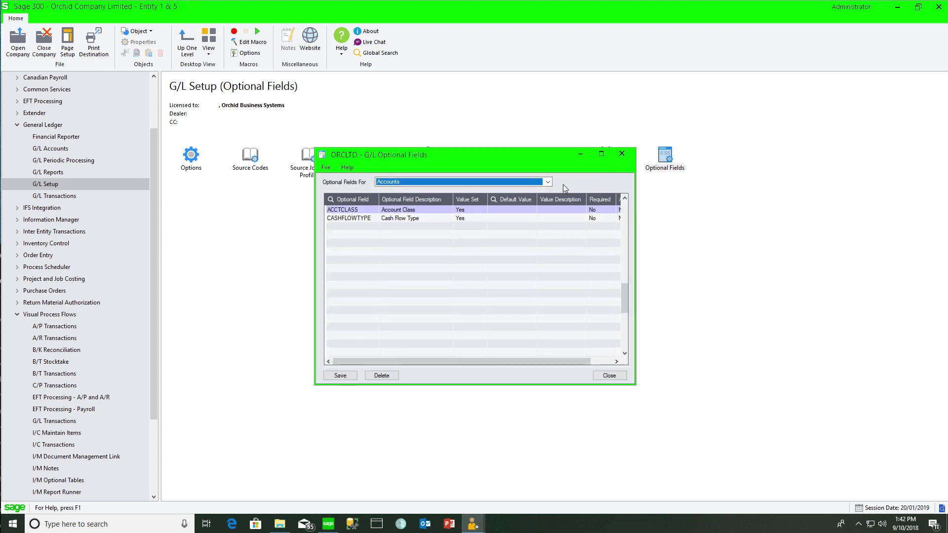
left_click(548, 183)
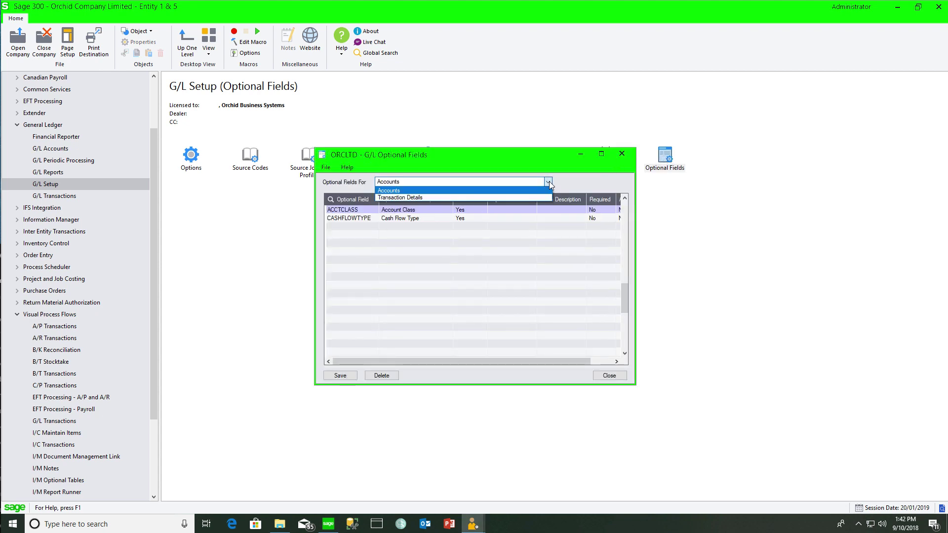
left_click(518, 198)
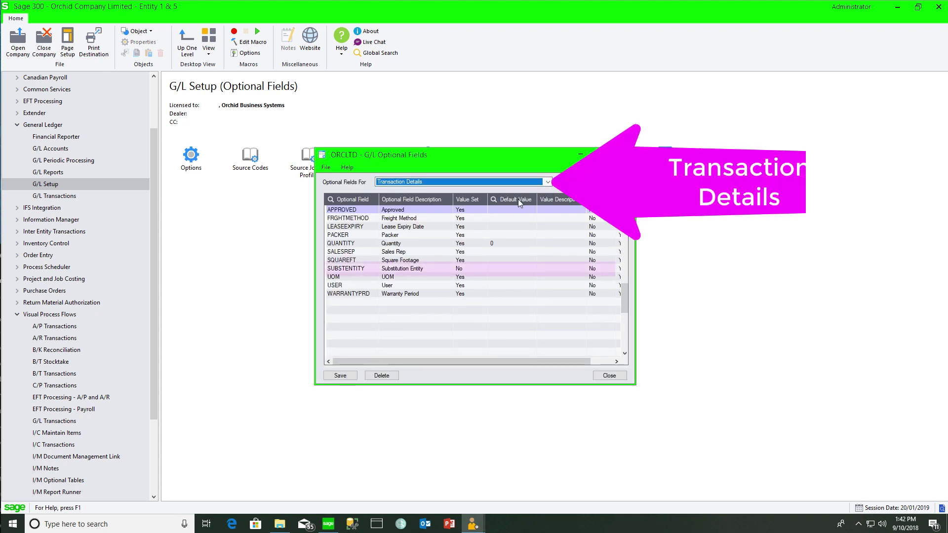
left_click(406, 270)
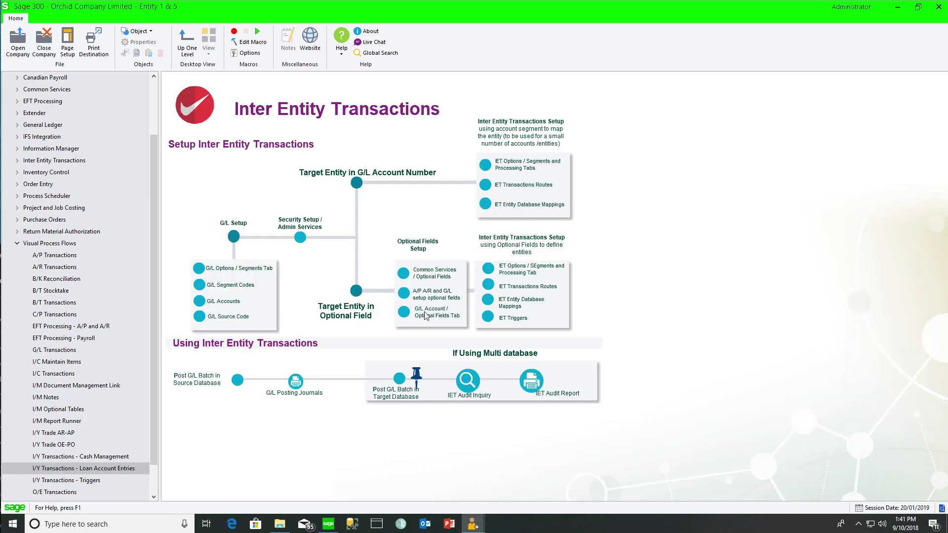
Open G/L account 6010-1 and view its transaction optional fields
left_click(425, 316)
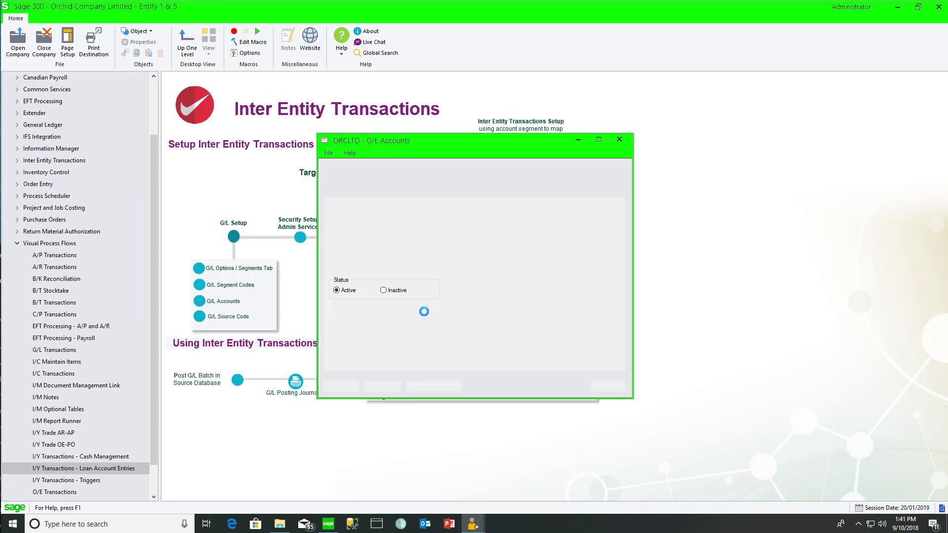
left_click(626, 440)
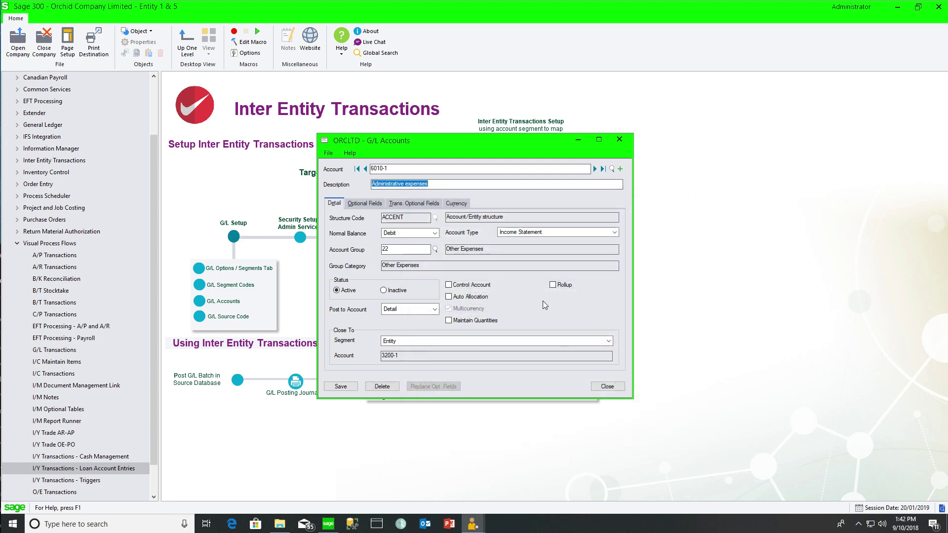
left_click(420, 205)
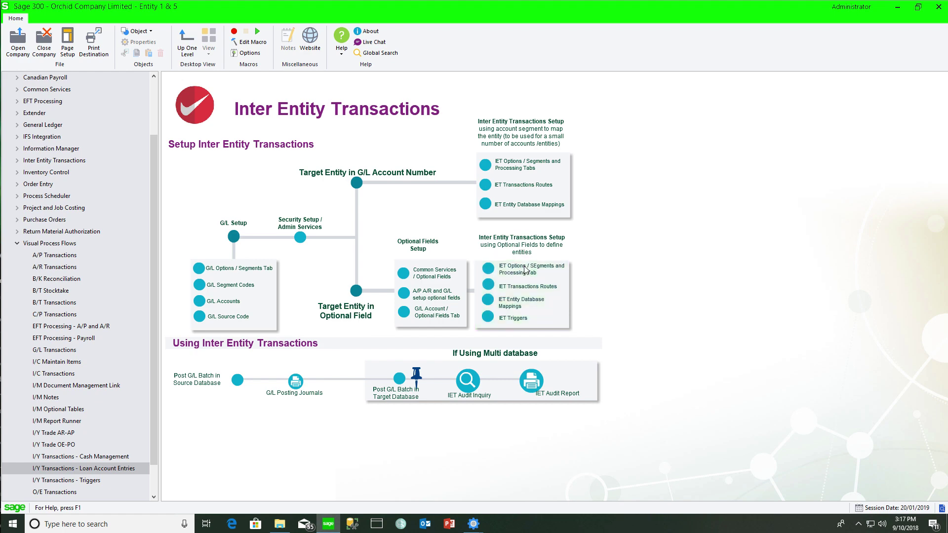
Review Inter Entity Options for the default entity segment and the processing settings, including the G/L entity substitution source type and optional field
left_click(524, 270)
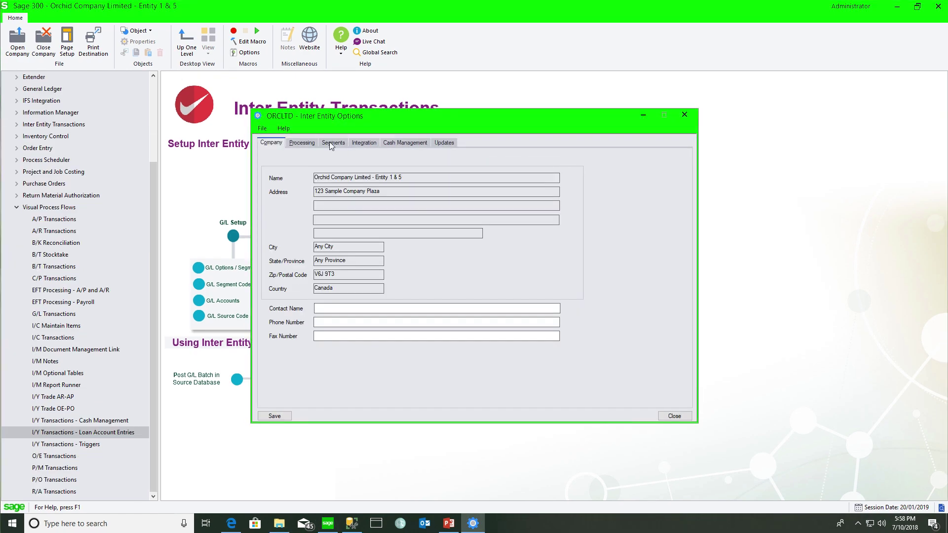
left_click(330, 142)
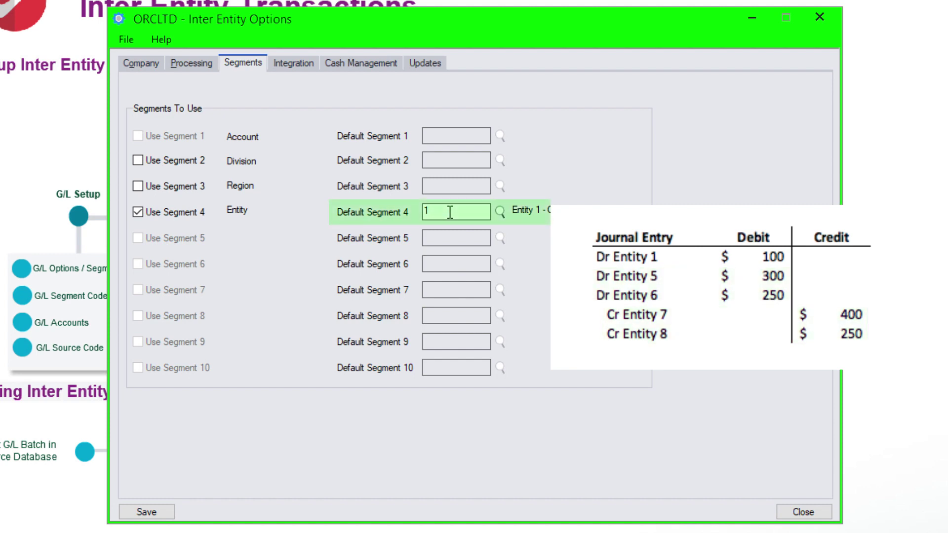
left_click(175, 61)
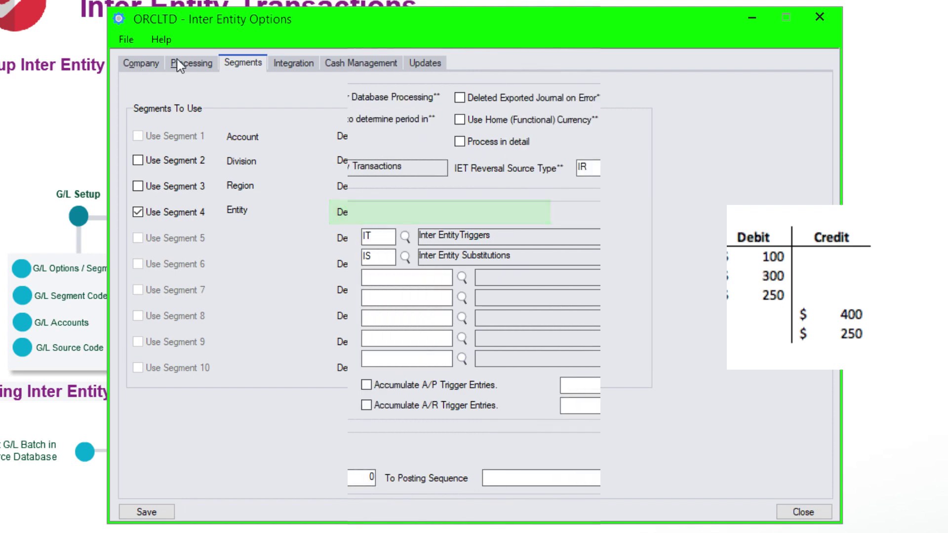
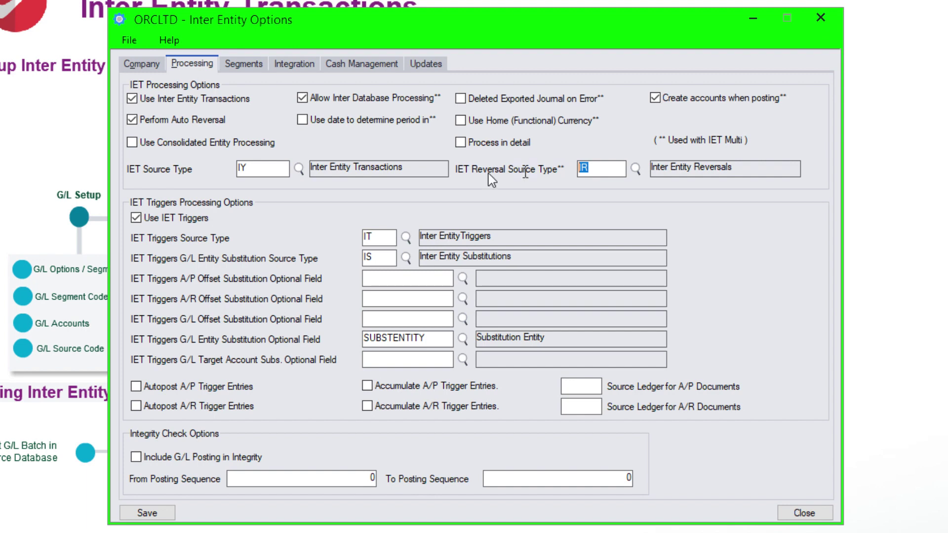
left_click(378, 257)
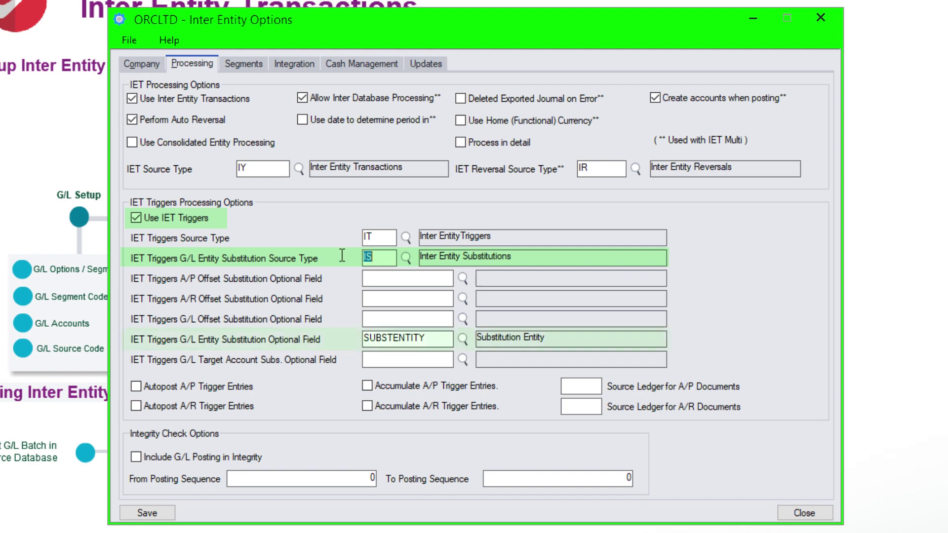
left_click(390, 337)
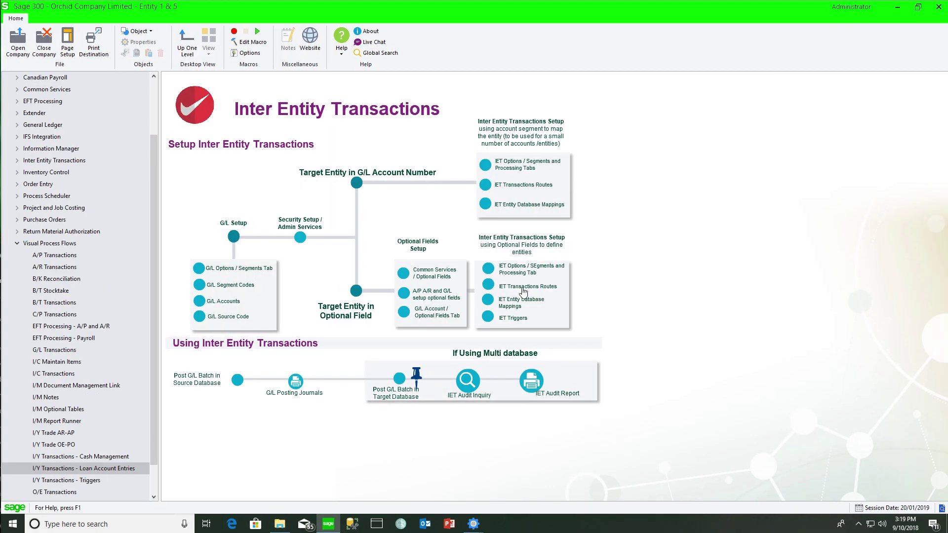
Open the IET Transaction Routes and examine the due from and due to accounts of the route between entities 1 and 3
left_click(519, 291)
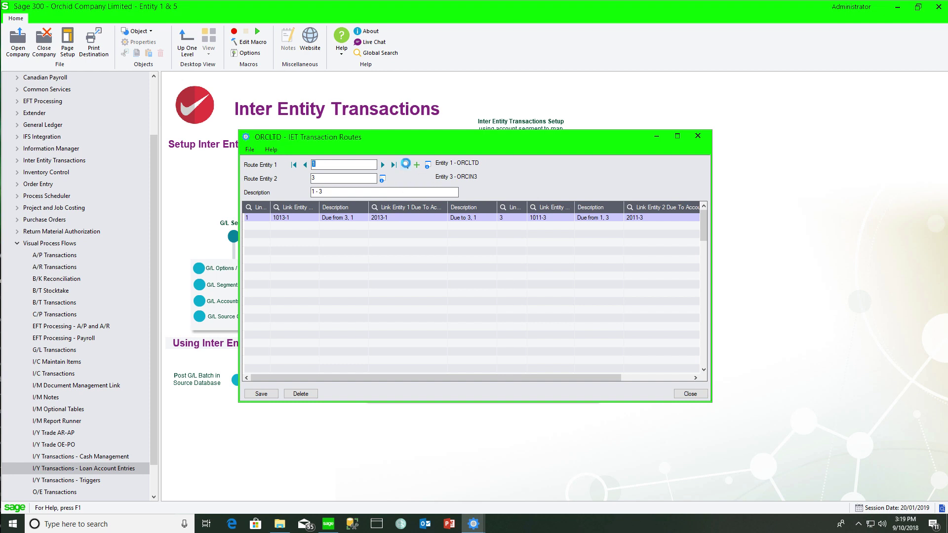
left_click(406, 163)
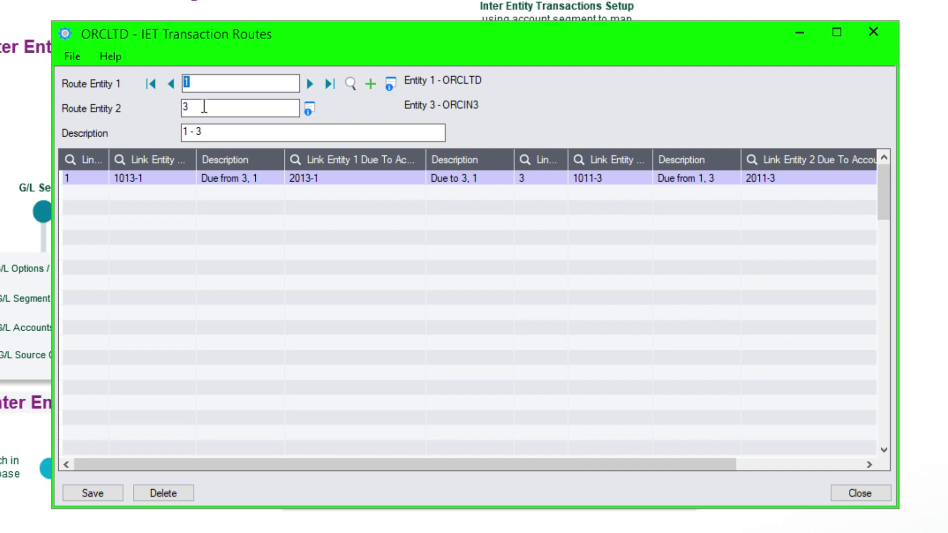
left_click(136, 183)
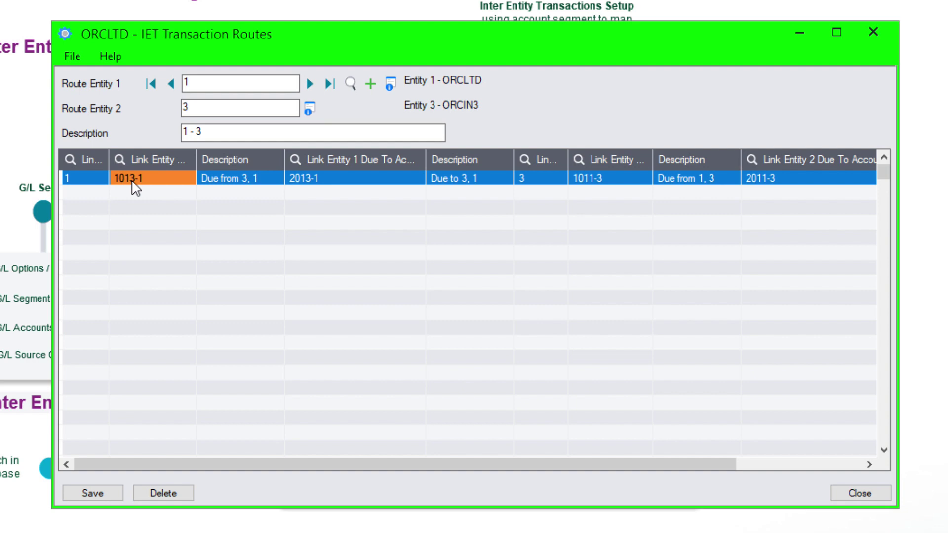
left_click(460, 184)
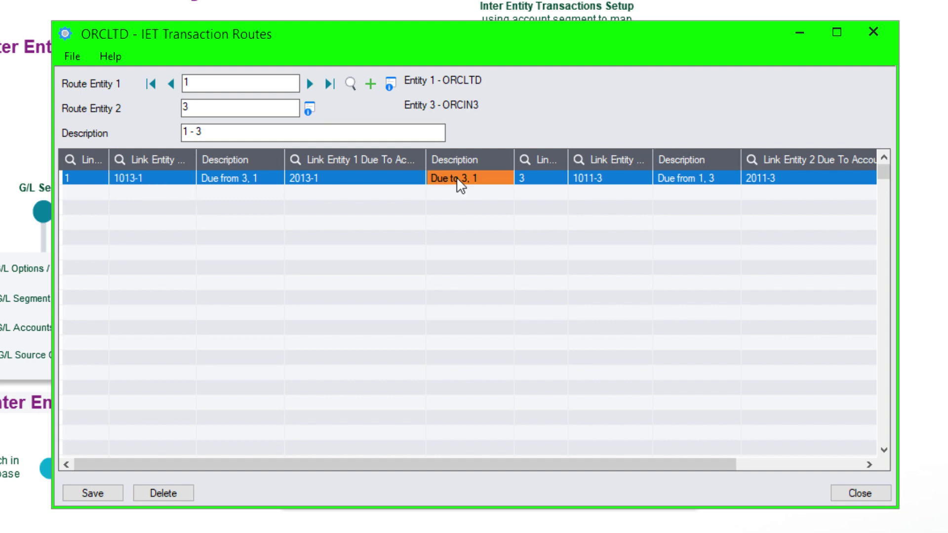
left_click(609, 176)
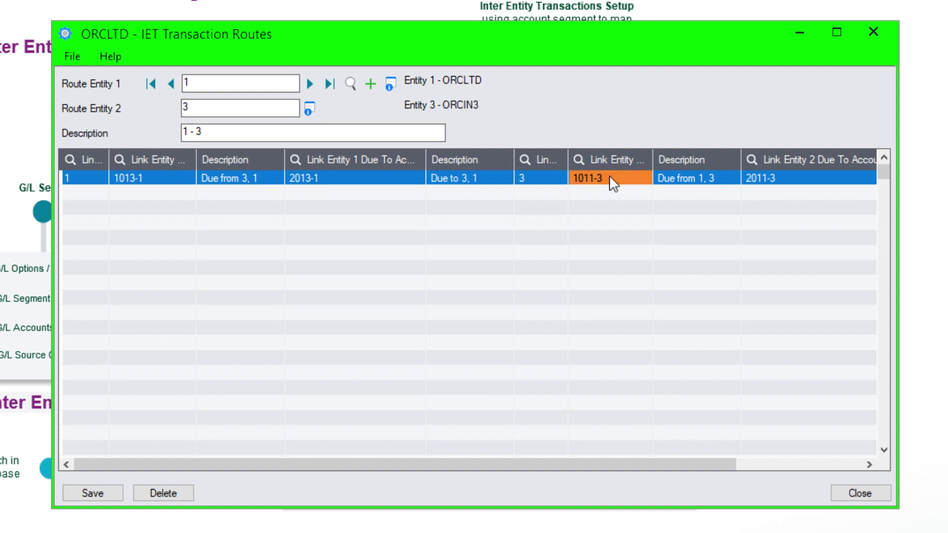
left_click(777, 177)
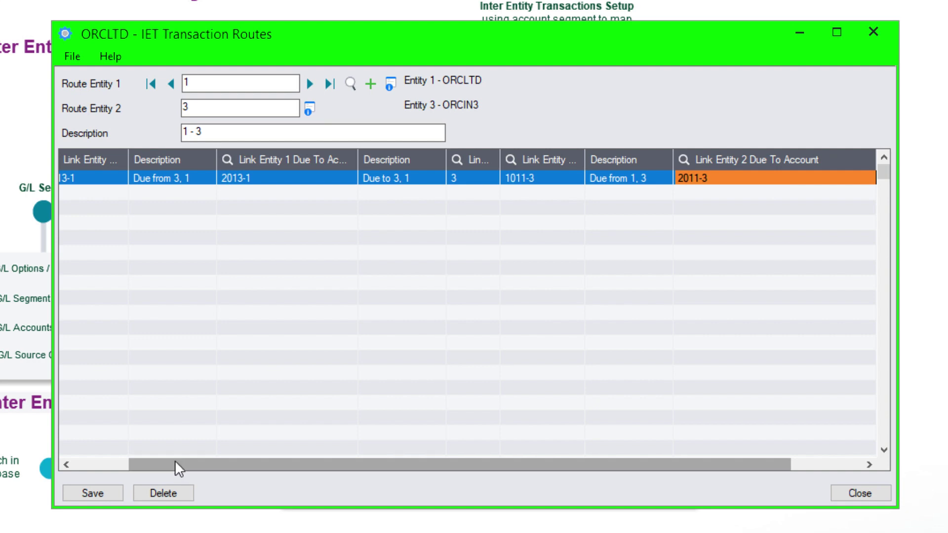
left_click_drag(176, 463, 82, 464)
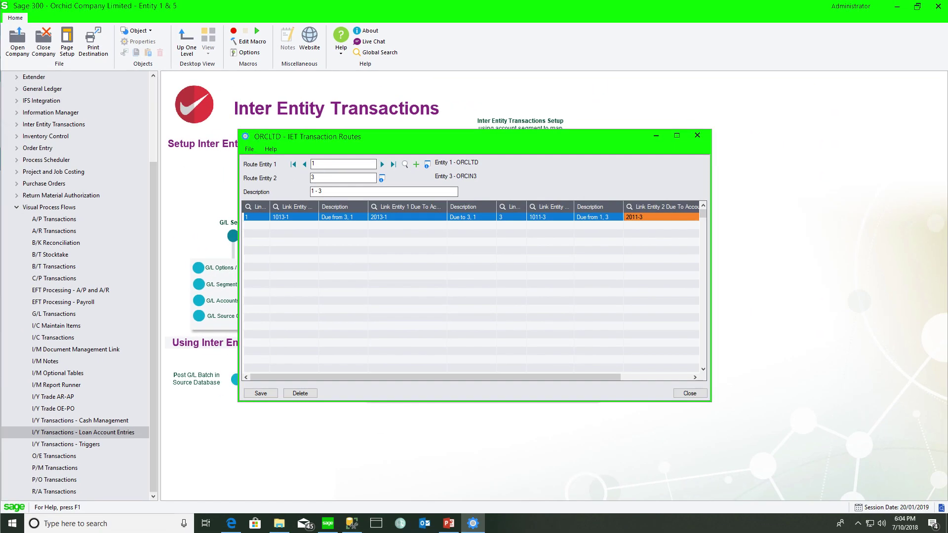
Find and load the transaction route from entity 2 to entity 1
left_click(405, 165)
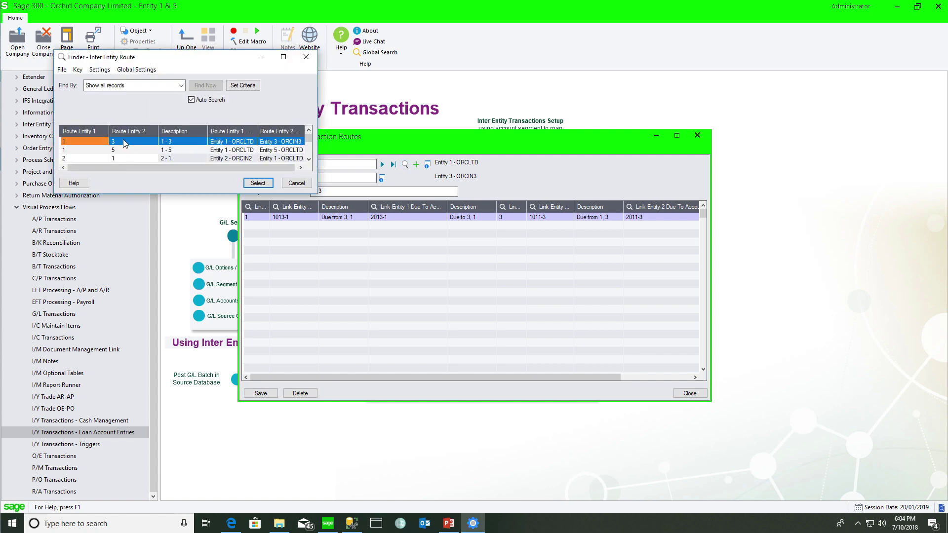
left_click(124, 158)
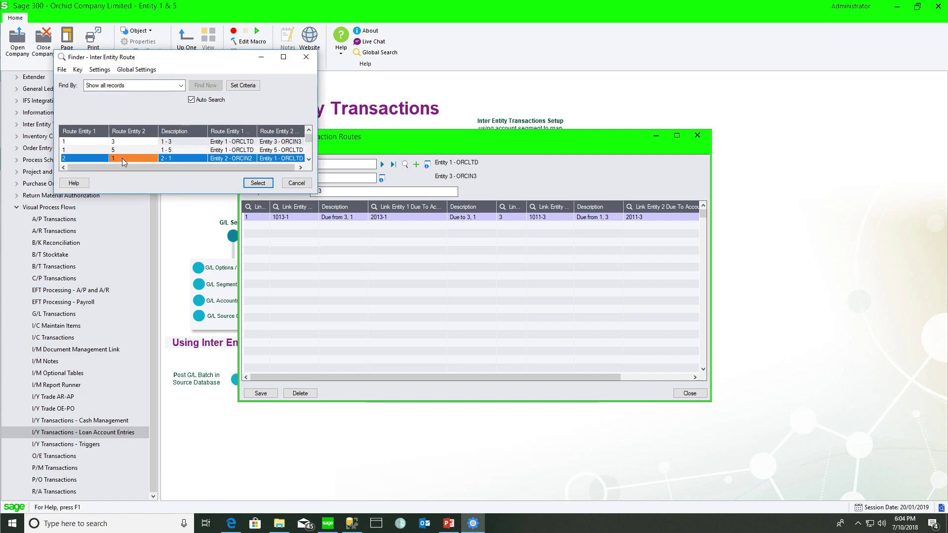
left_click(263, 184)
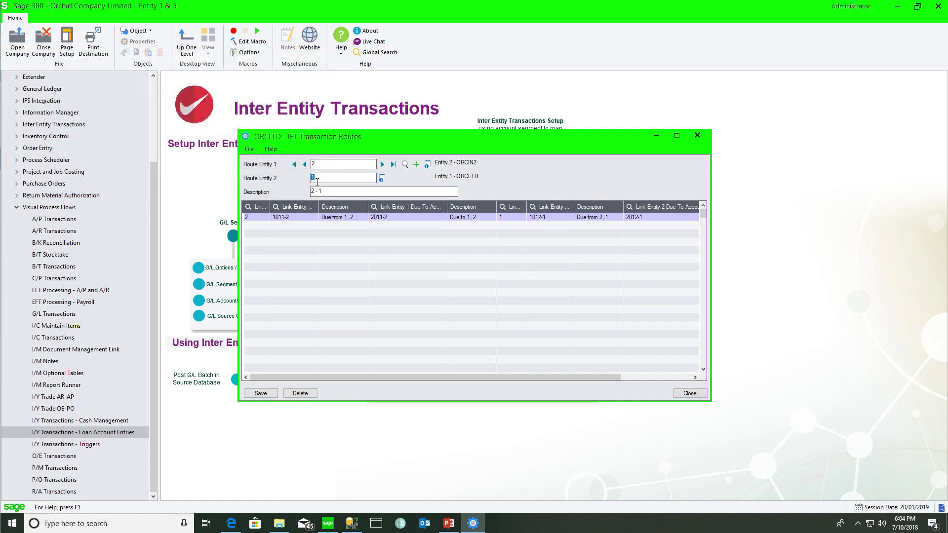
Find and load the transaction route from entity 2 to entity 3
left_click(404, 164)
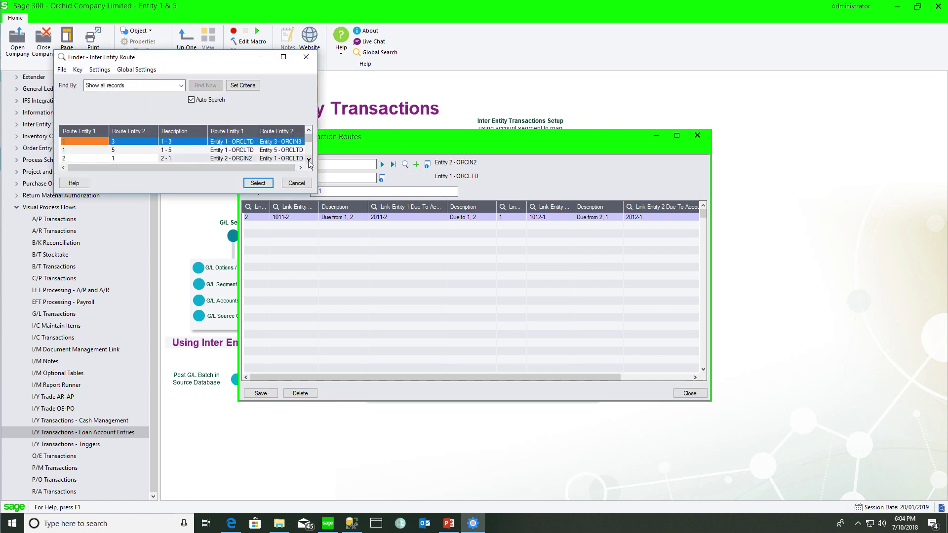
left_click(309, 160)
left_click(309, 160)
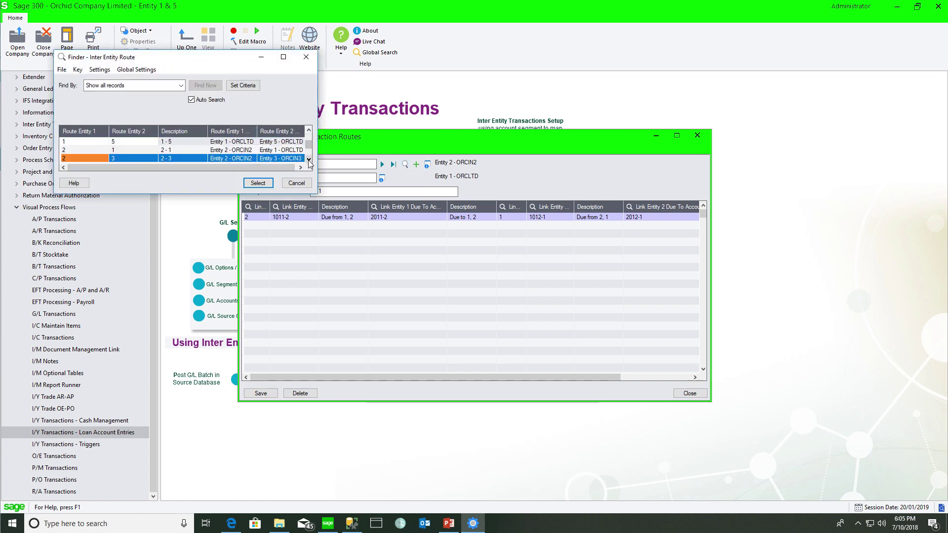
left_click(252, 183)
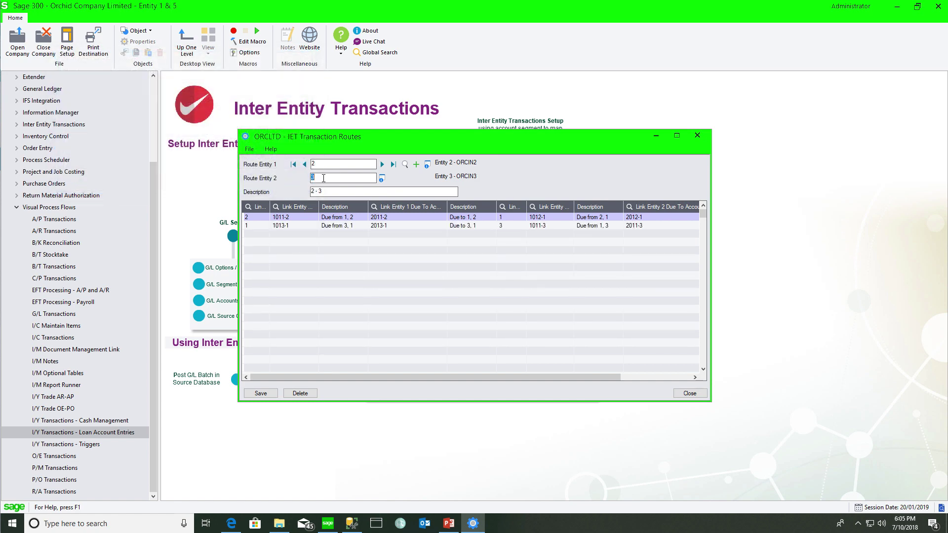
Examine the link entities in both rows of the 2 - 3 route to trace how it passes through entity 1
left_click(324, 178)
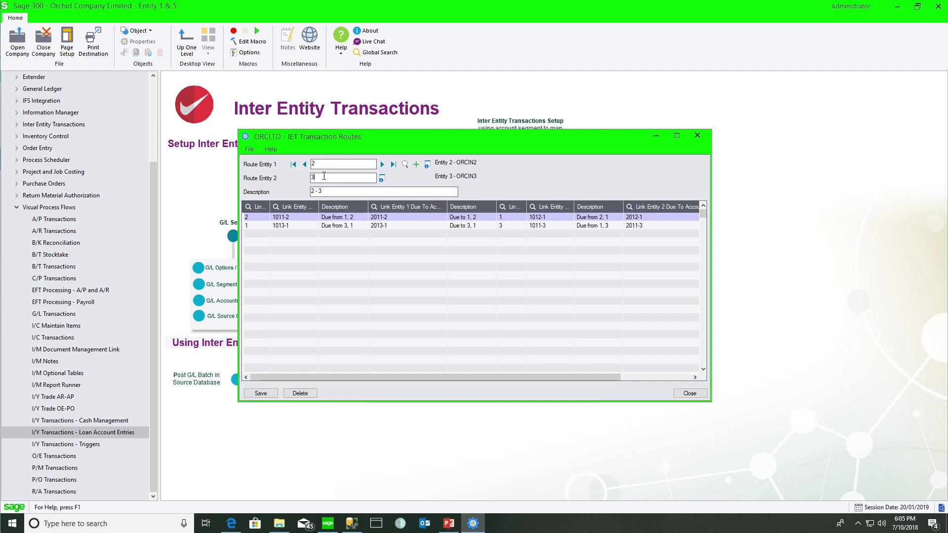
left_click(252, 218)
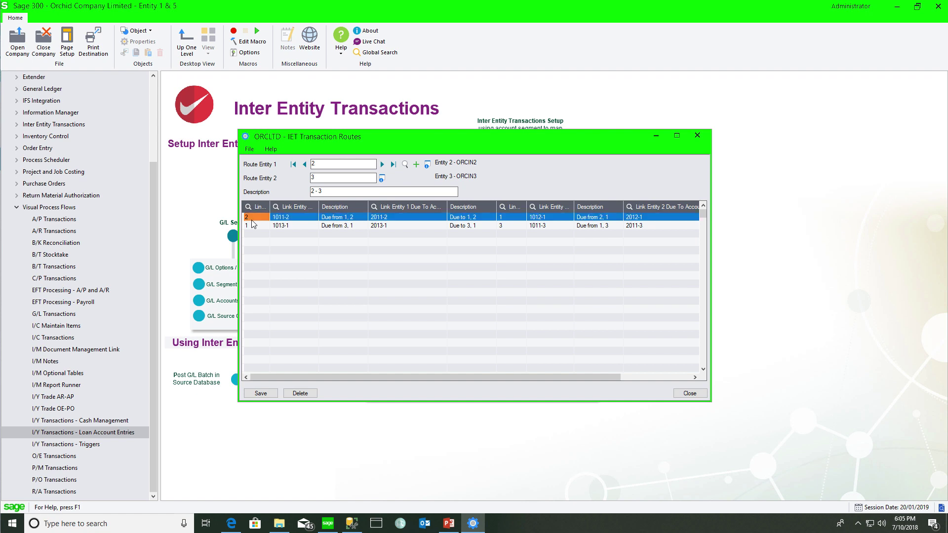
left_click(280, 218)
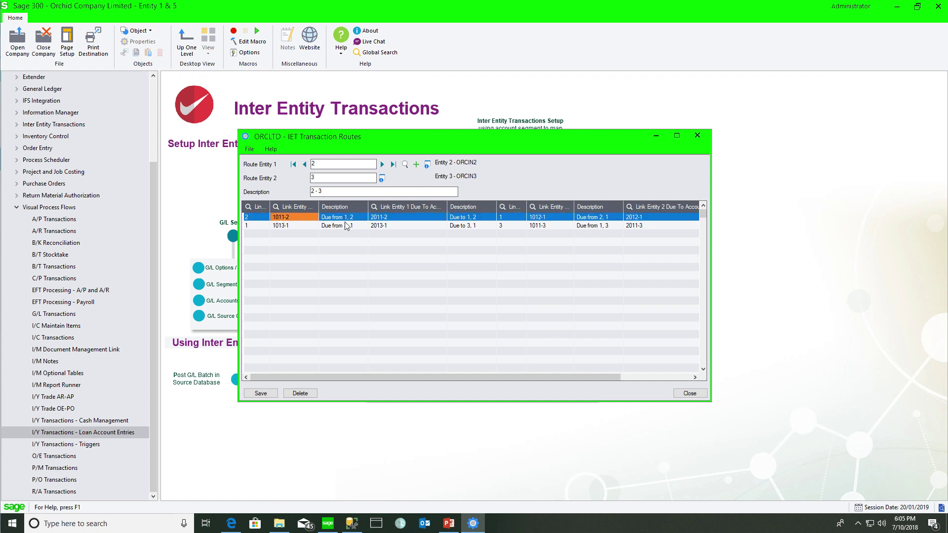
left_click(516, 218)
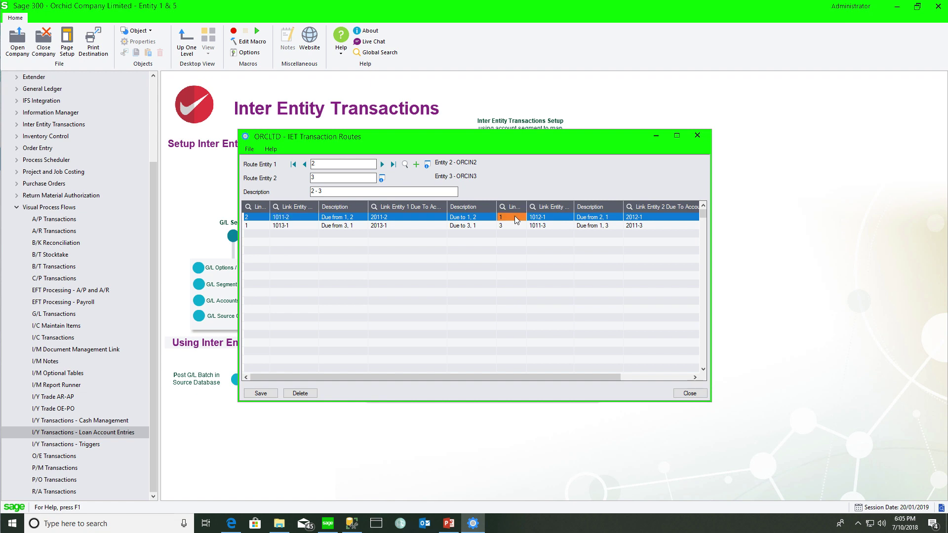
left_click(250, 226)
left_click(516, 227)
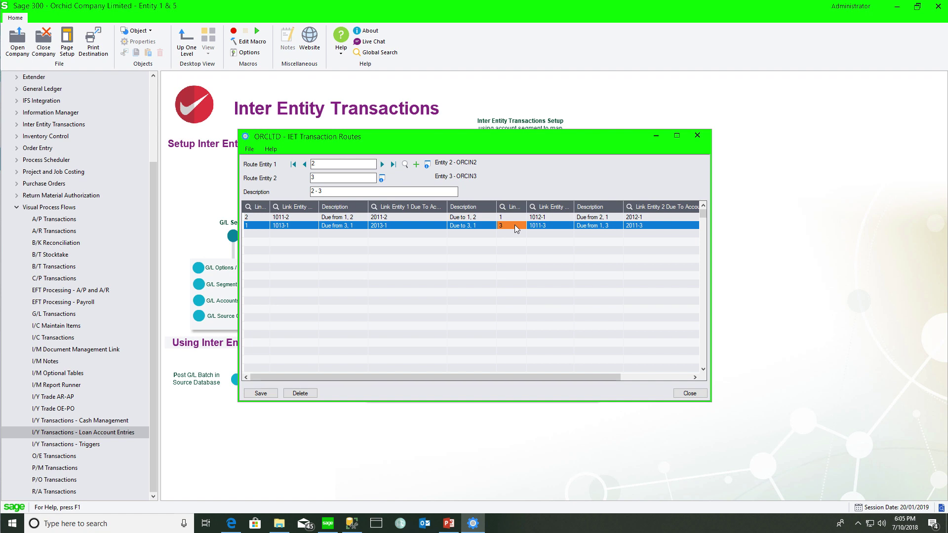
Bring up the inter entity route finder and enlarge it to list more routes
left_click(405, 165)
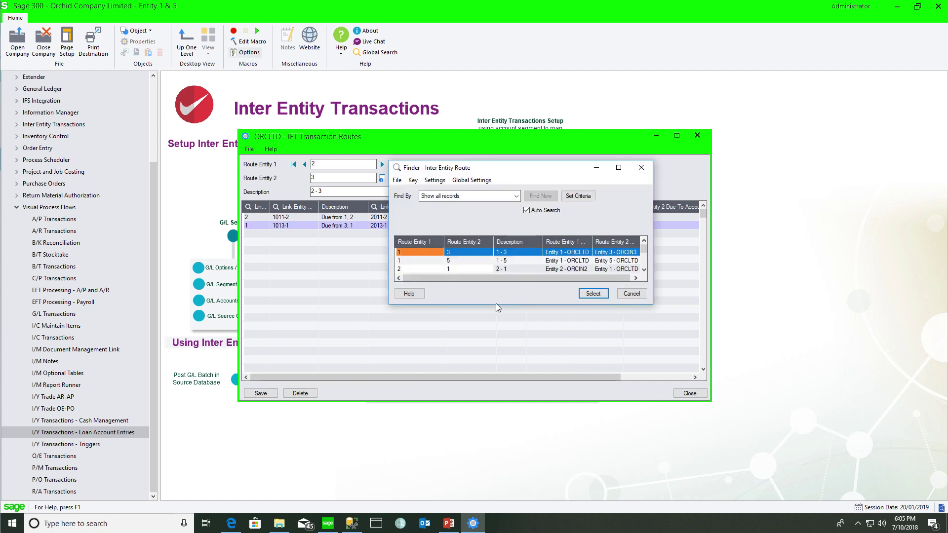
left_click_drag(496, 306, 494, 419)
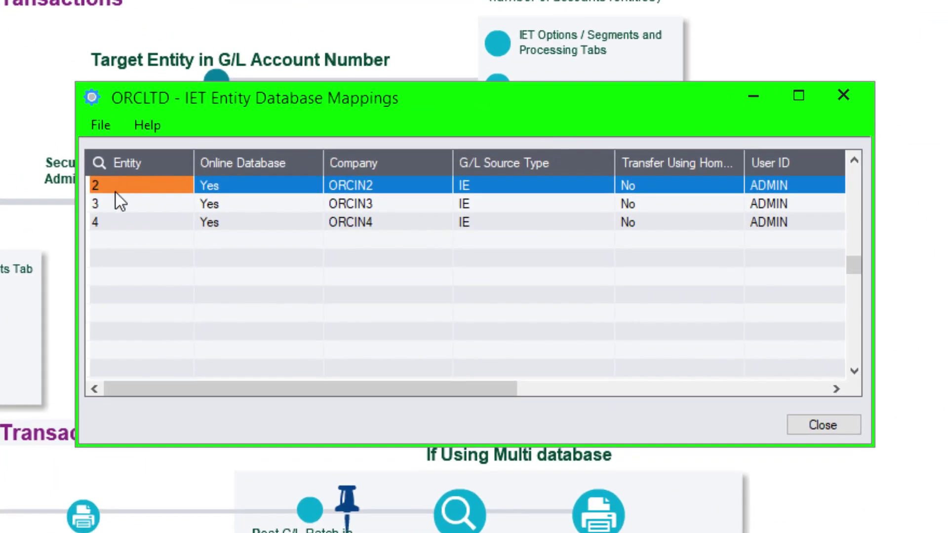
Check which company database is mapped to entities 2 and 3 in the IET Entity Database Mappings
left_click(384, 184)
left_click(143, 203)
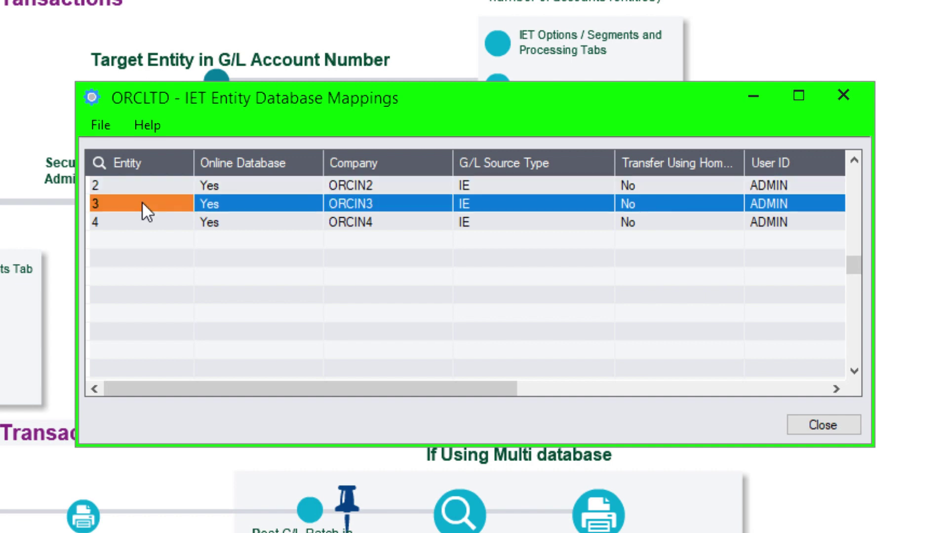
left_click(348, 200)
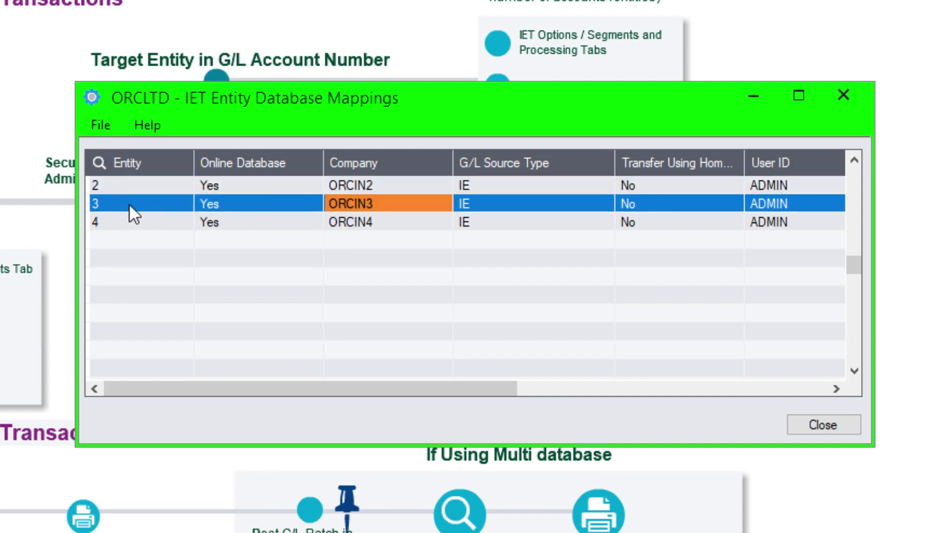
Check the company mapped to entity 4 and the G/L source types of entities 2, 3 and 4 in the database mappings
left_click(111, 226)
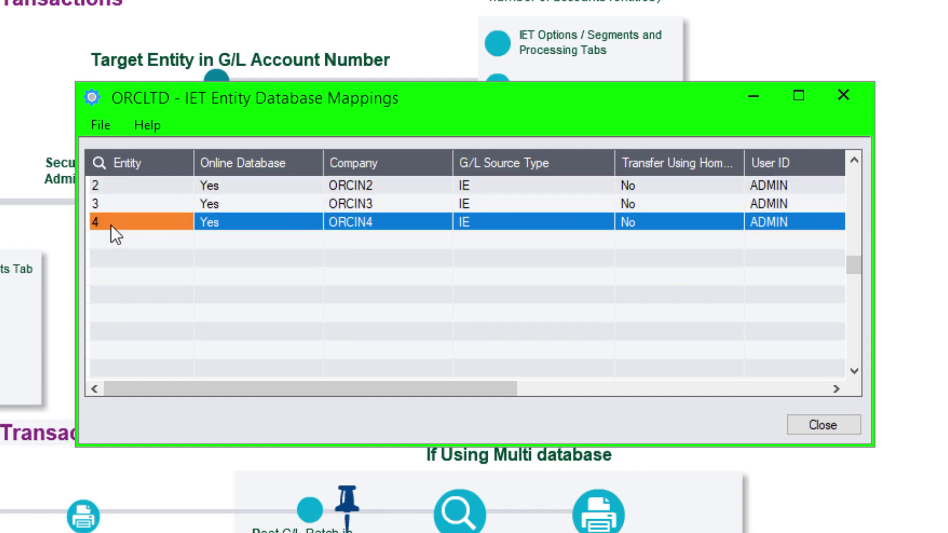
left_click(370, 229)
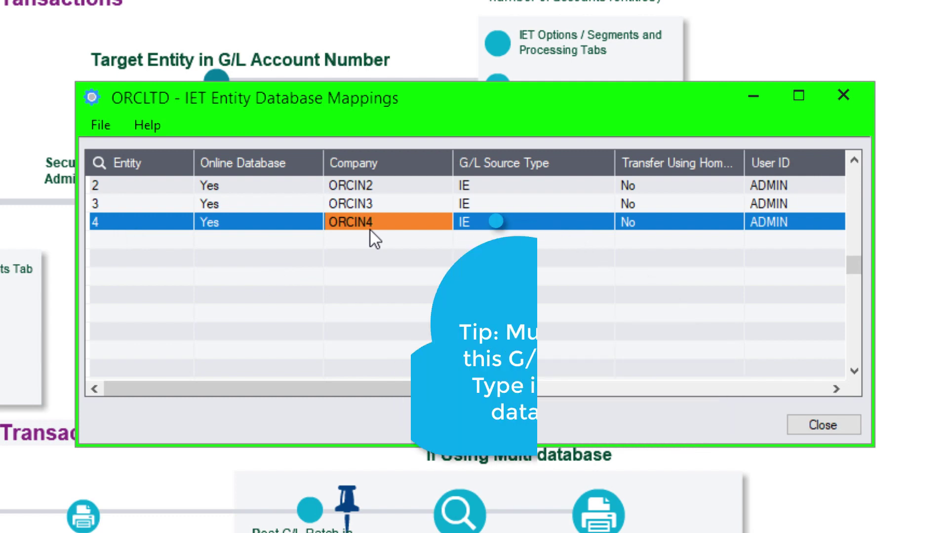
left_click(481, 185)
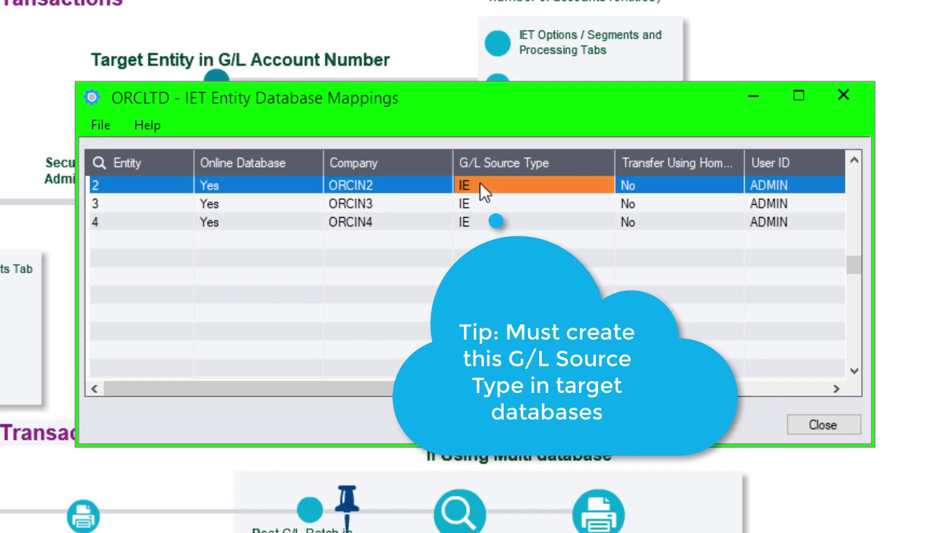
left_click(474, 207)
left_click(473, 221)
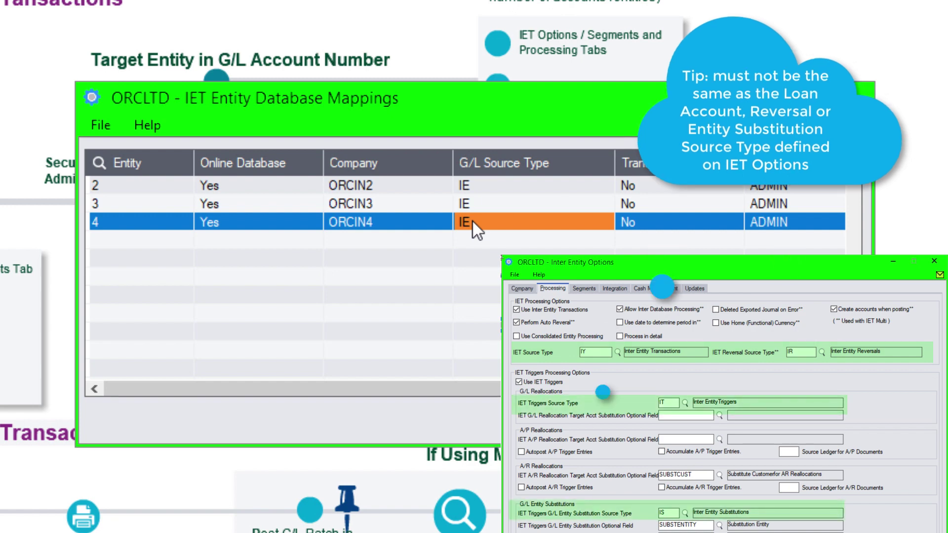
left_click(475, 189)
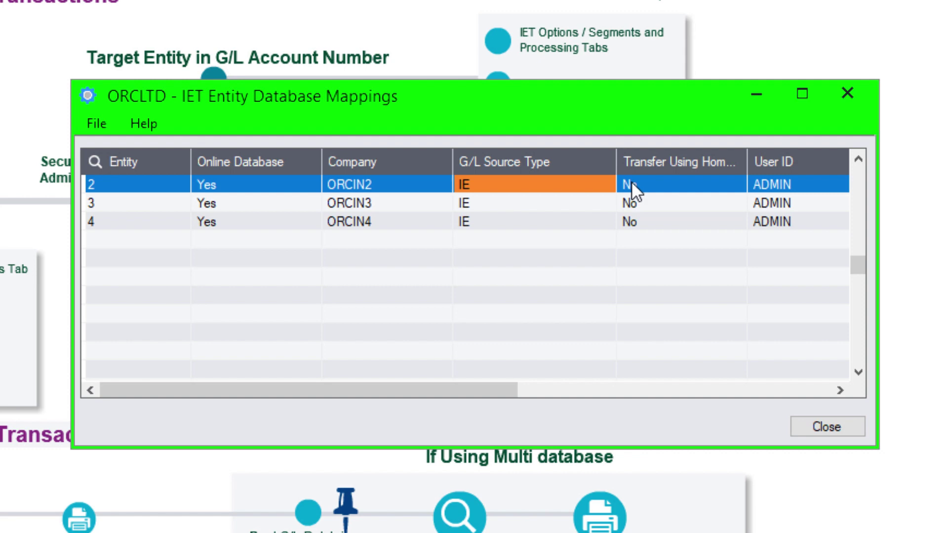
Review the remaining entity database mapping columns, including user ID, password and export file path, and compare them with the Online Database setting
left_click_drag(464, 390, 664, 397)
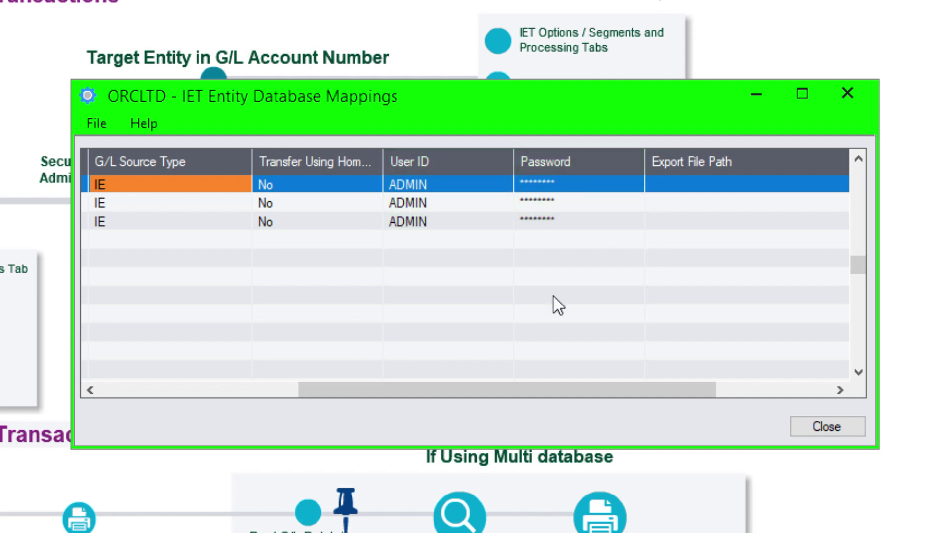
left_click_drag(422, 386, 132, 390)
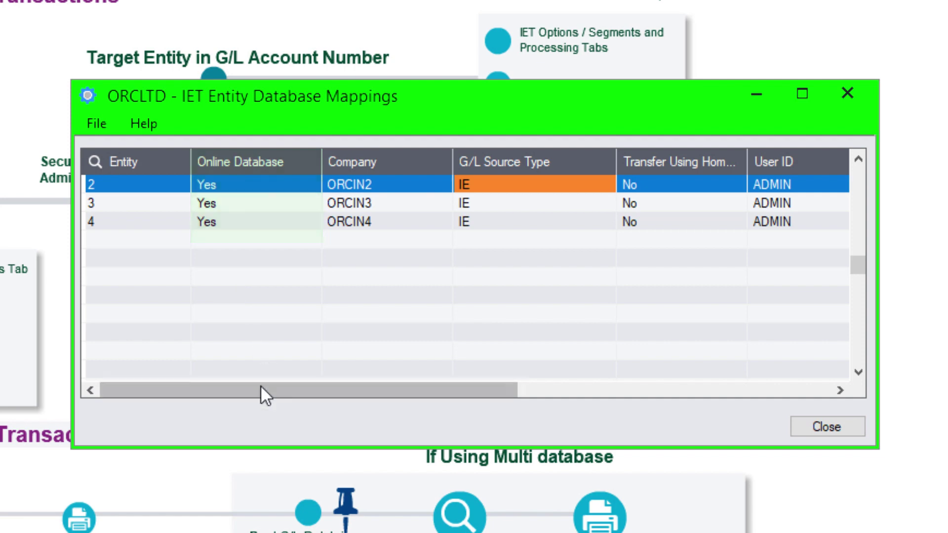
left_click_drag(260, 389, 599, 390)
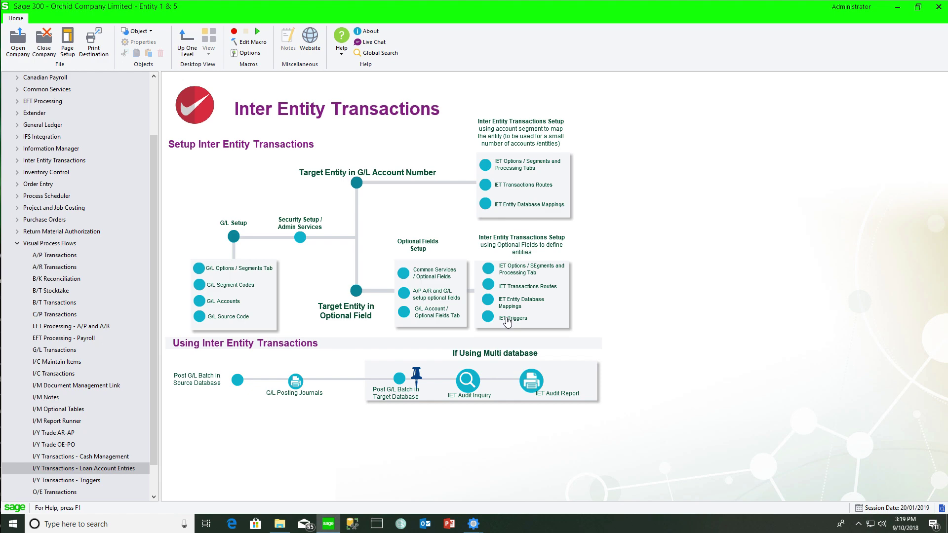
Bring up the IET G/L Triggers and examine the account and substitution optional field settings of the 6* trigger
left_click(506, 319)
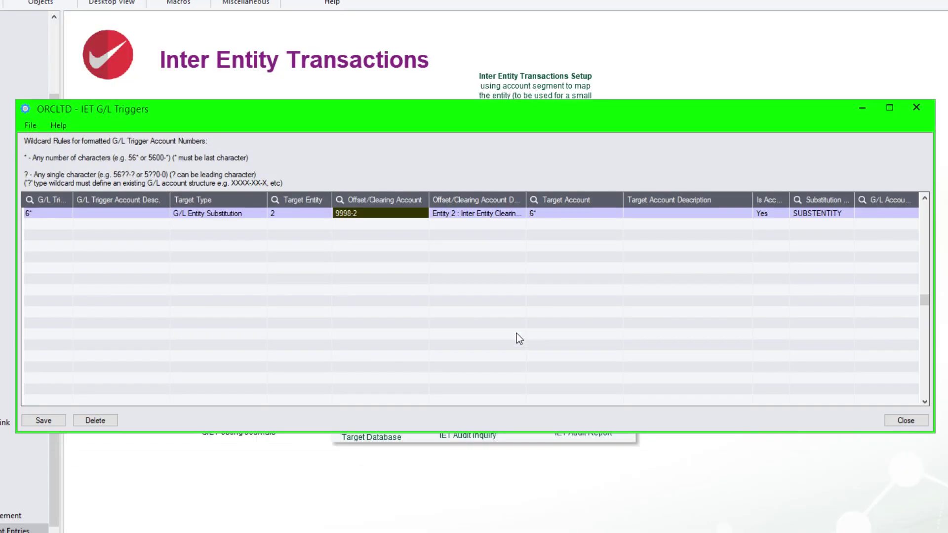
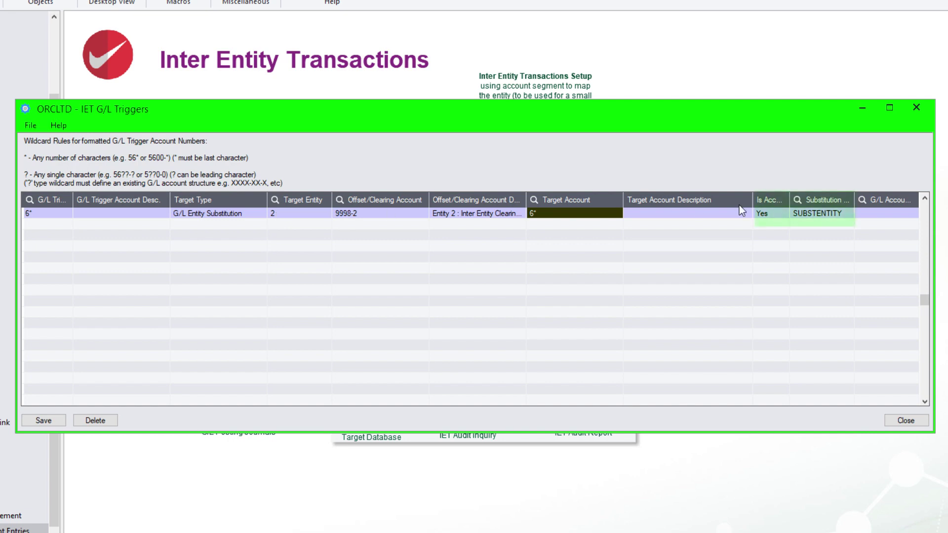
left_click(767, 212)
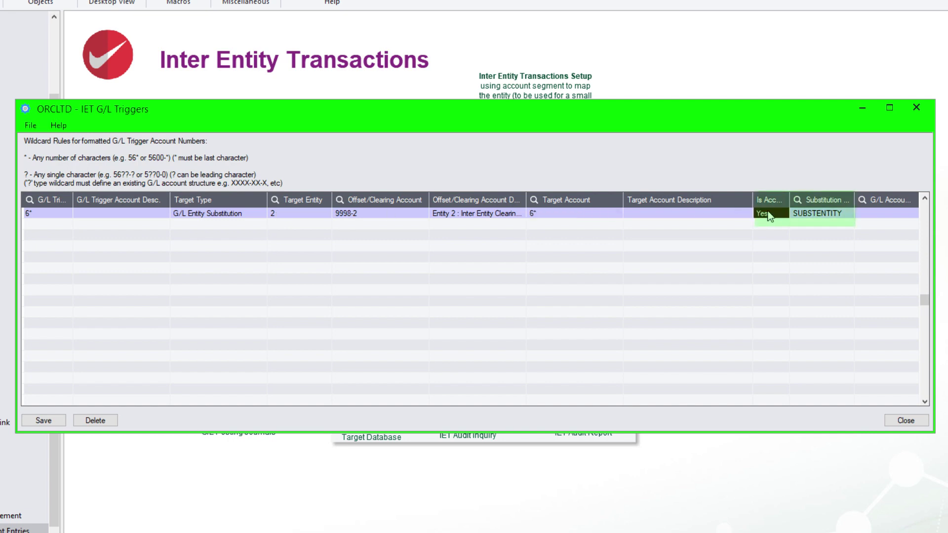
left_click(837, 218)
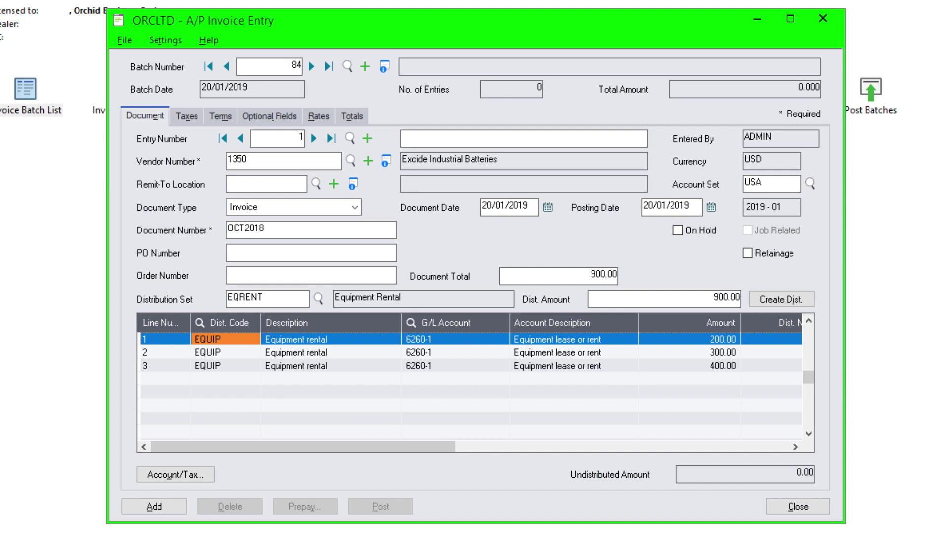
Check the Substitution Entity optional field on line 1 of the A/P invoice entry
left_click(434, 340)
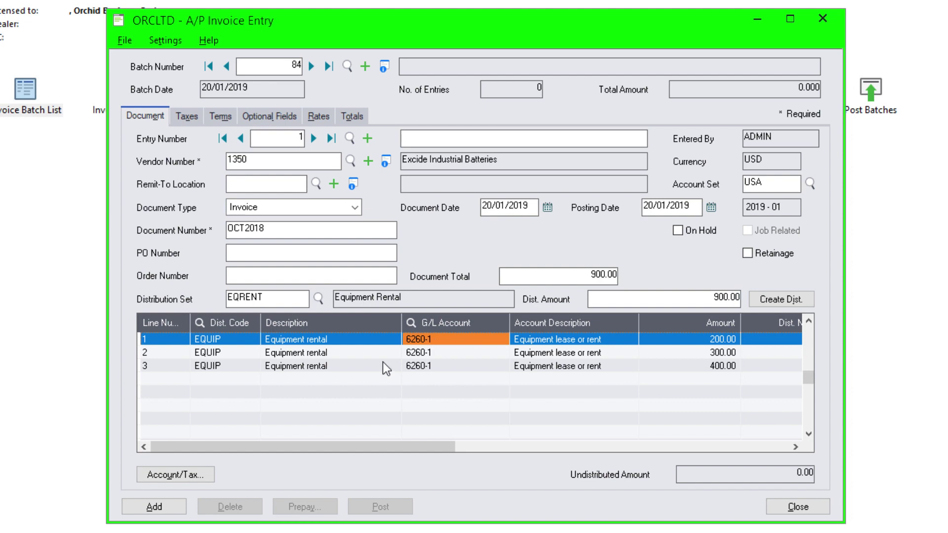
left_click(184, 472)
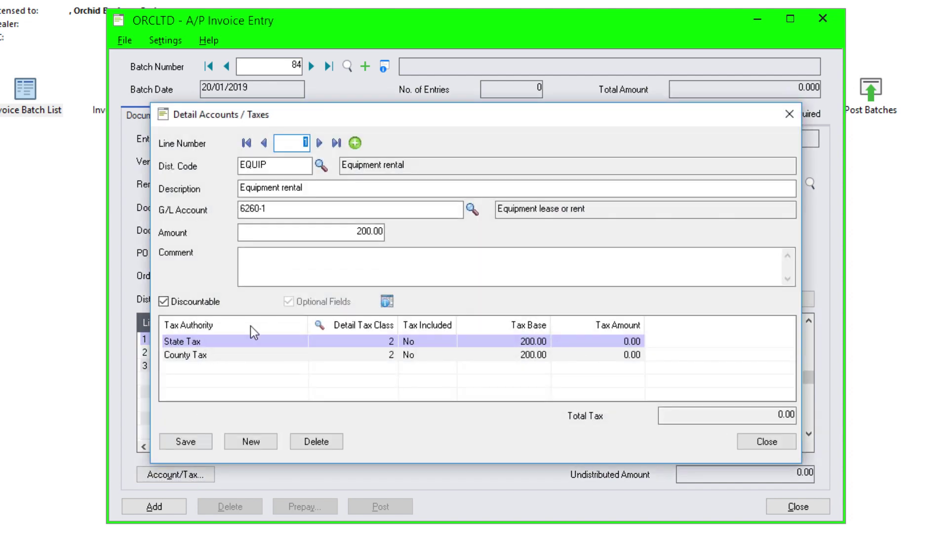
left_click(387, 301)
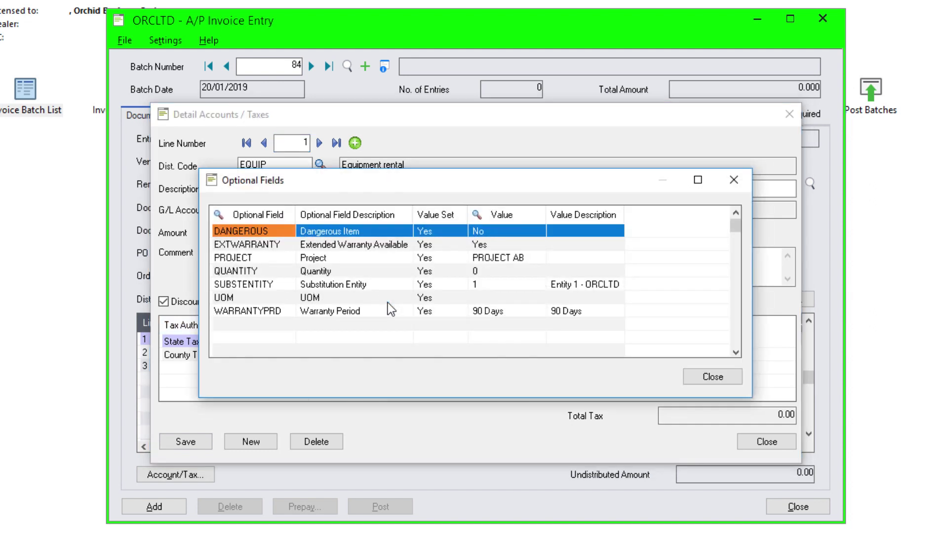
left_click(407, 285)
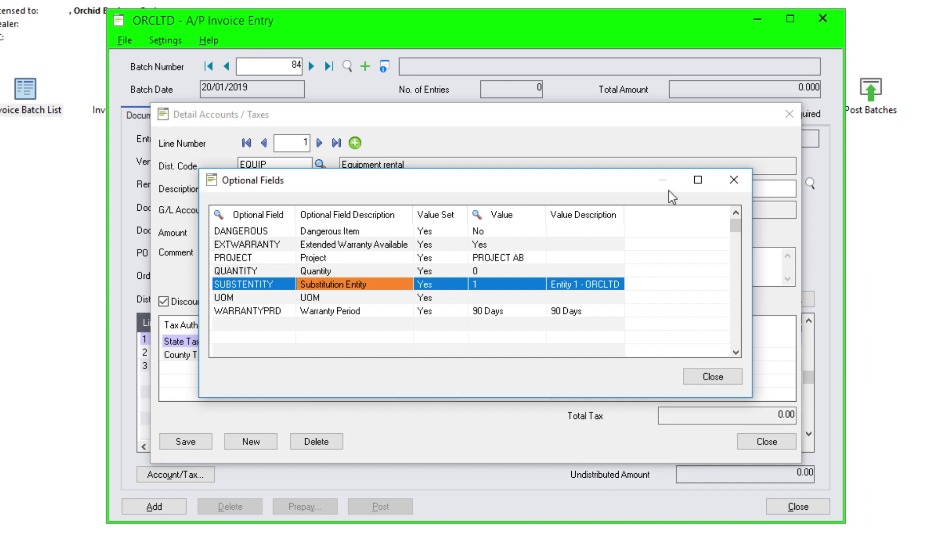
left_click(734, 180)
Check the Substitution Entity optional field on line 2 of the A/P invoice entry
left_click(319, 143)
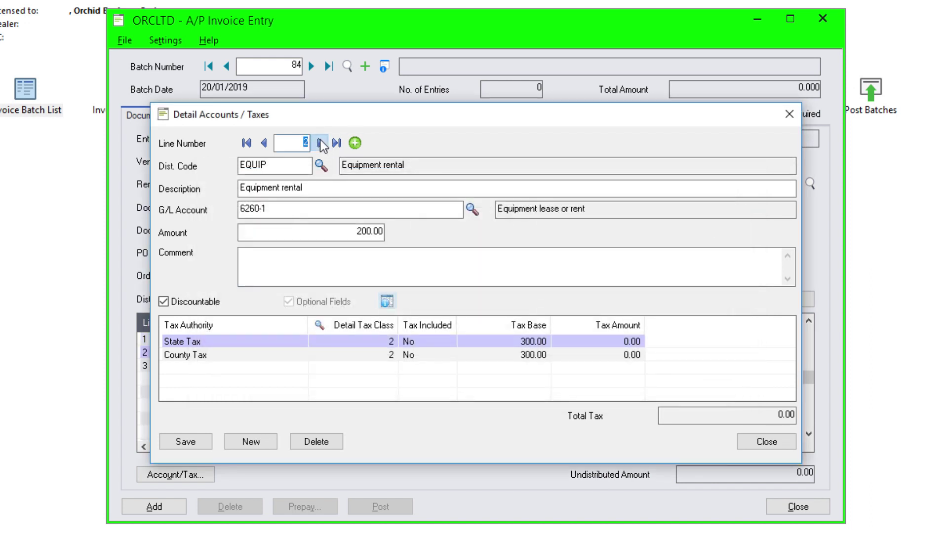
left_click(387, 302)
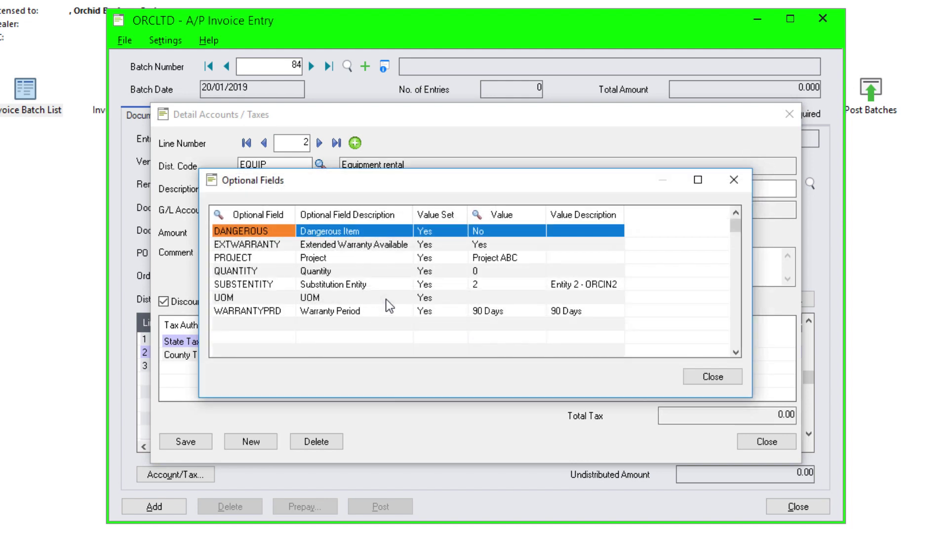
left_click(450, 289)
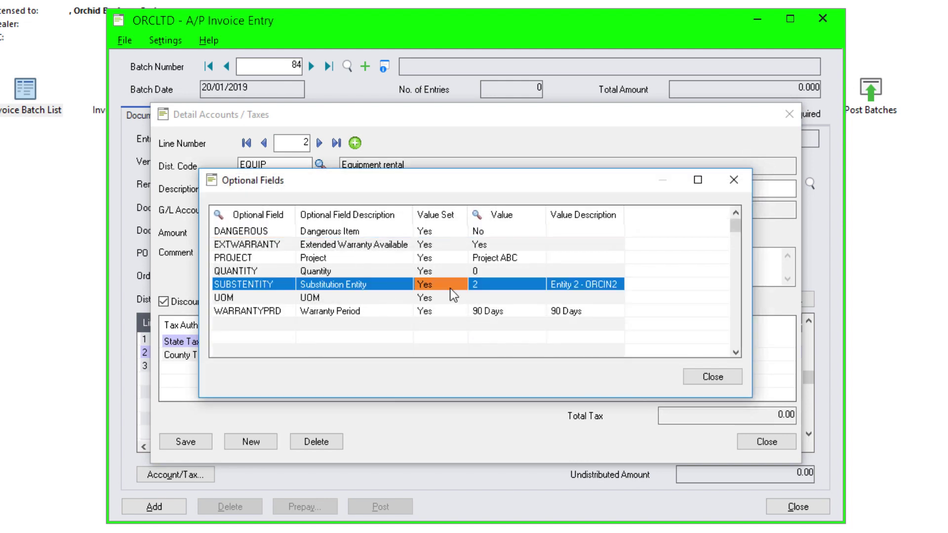
left_click(733, 179)
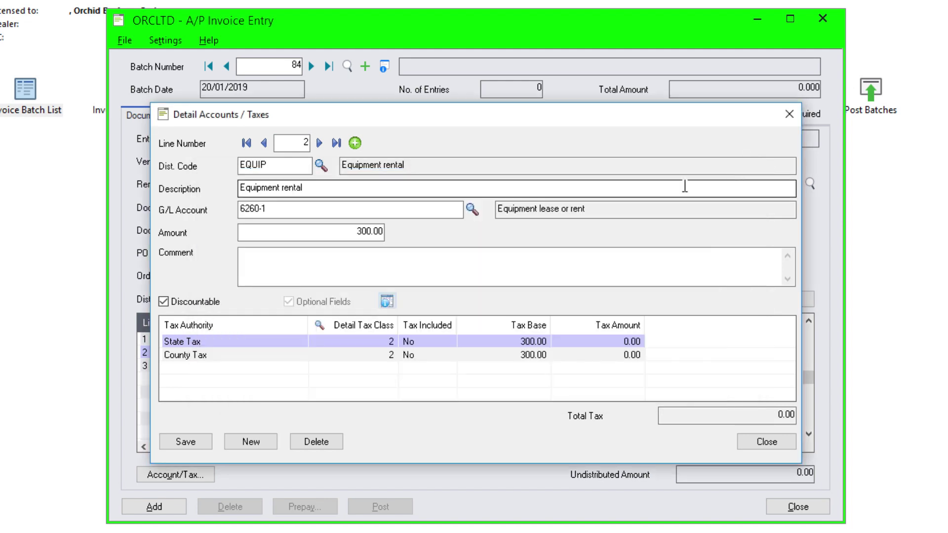
Check the Substitution Entity optional field on invoice line 3, and return to the A/P invoice entry
left_click(319, 143)
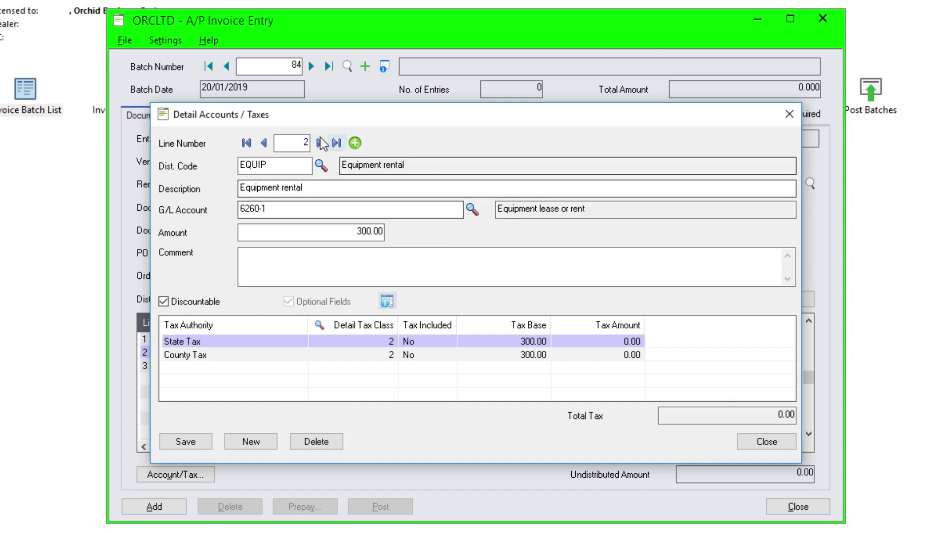
left_click(386, 301)
left_click(434, 285)
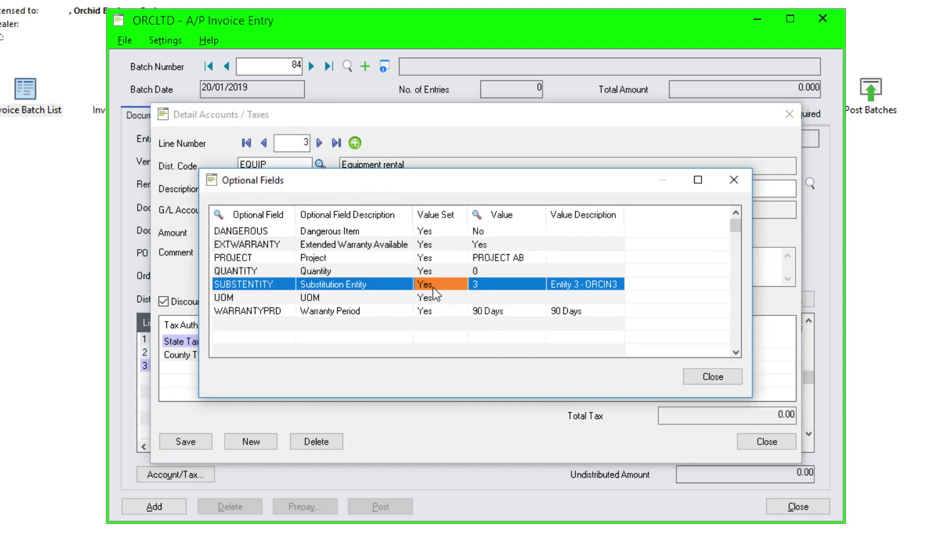
left_click(733, 181)
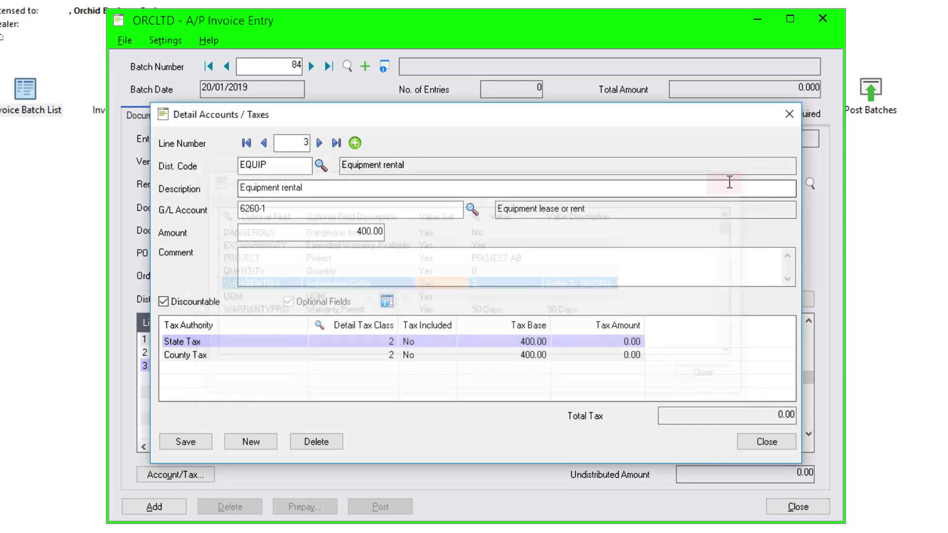
left_click(790, 115)
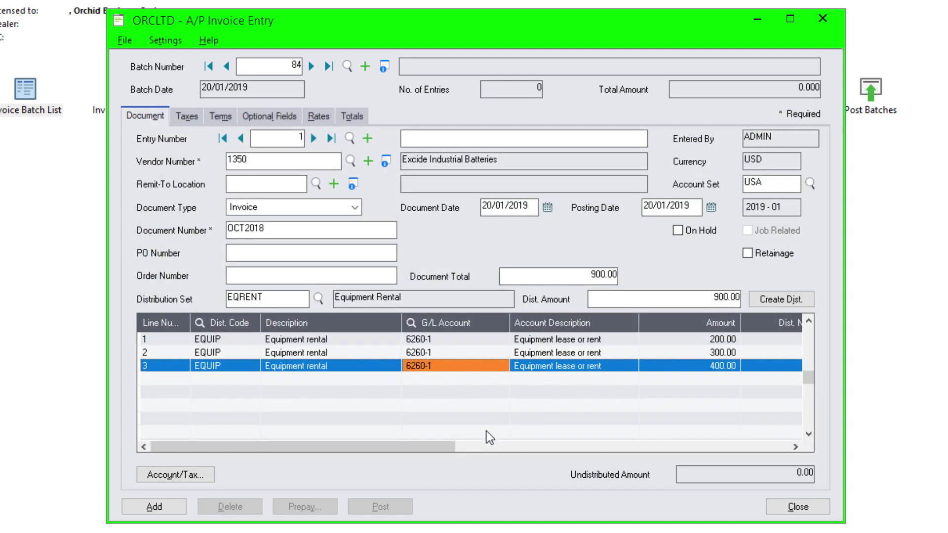
Move the Entity column ahead of the G/L Account column in the invoice detail grid
left_click_drag(437, 442, 466, 446)
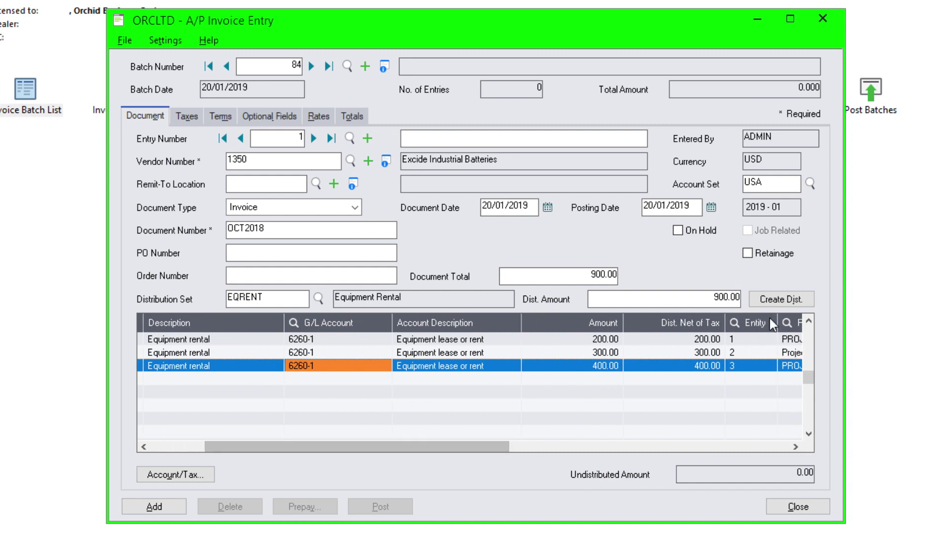
left_click_drag(769, 318, 289, 322)
left_click_drag(295, 446, 204, 444)
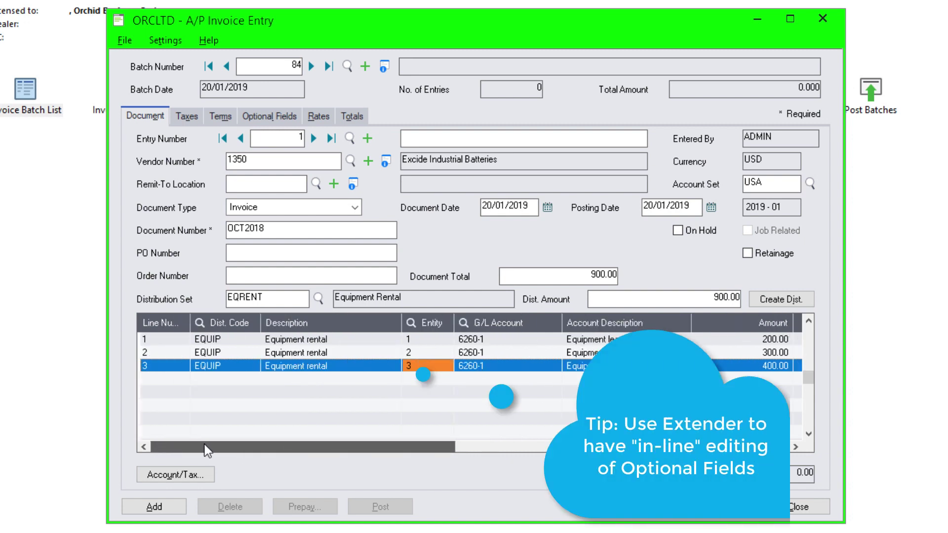
Set the entity of invoice line 2 to 2 directly in the detail grid
left_click(414, 365)
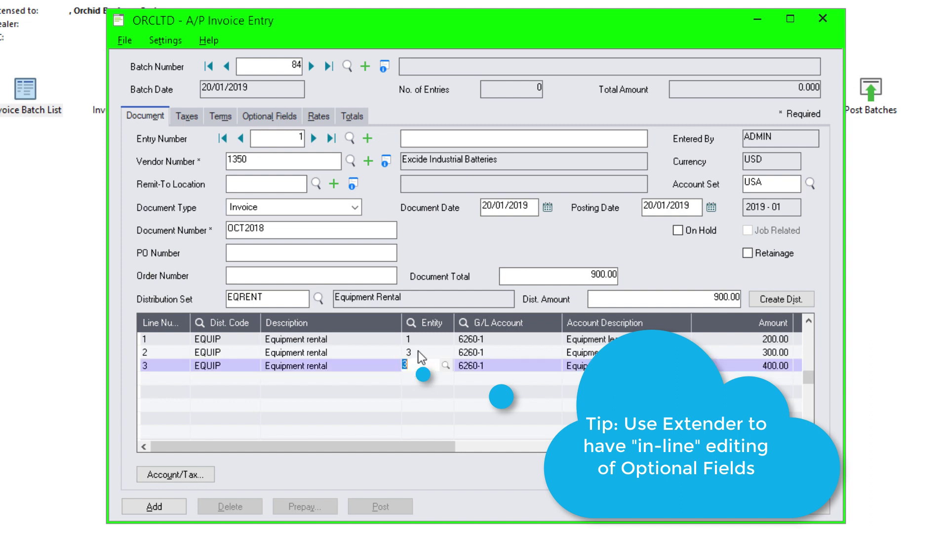
left_click(418, 351)
type("2")
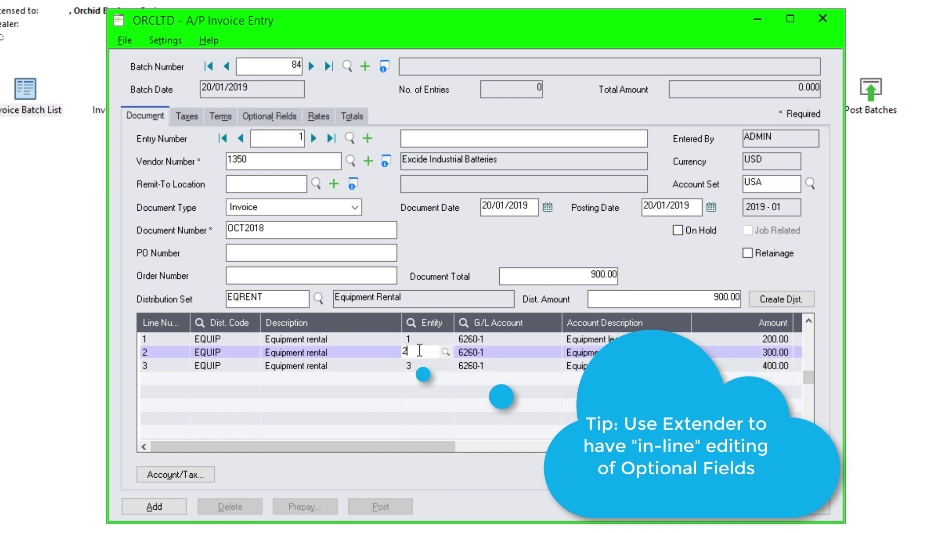
key("Tab")
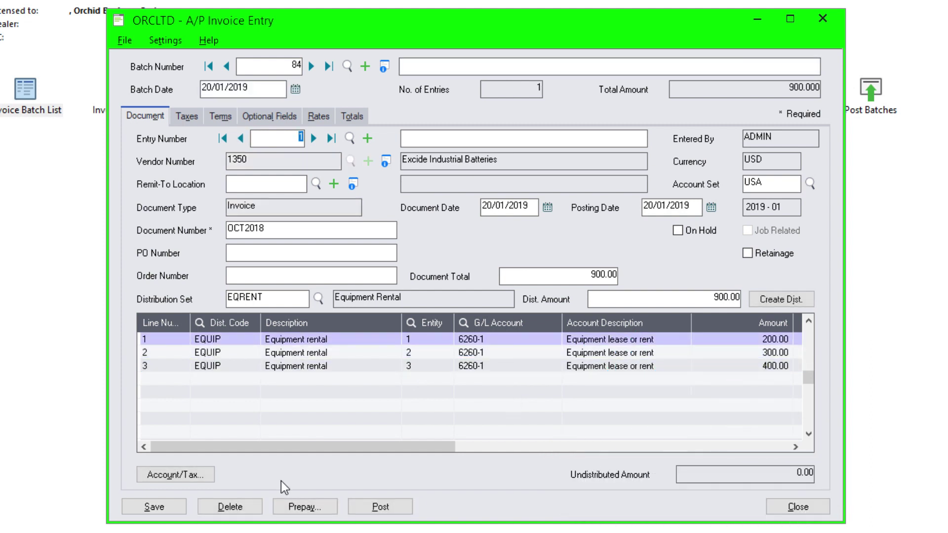
Post entry 1 of A/P invoice batch 84
left_click(380, 507)
left_click(468, 319)
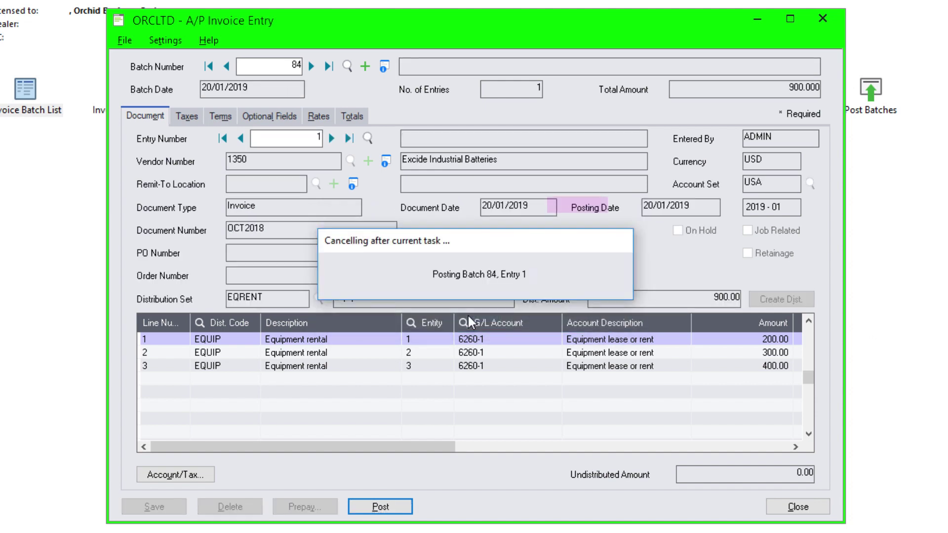
left_click(432, 299)
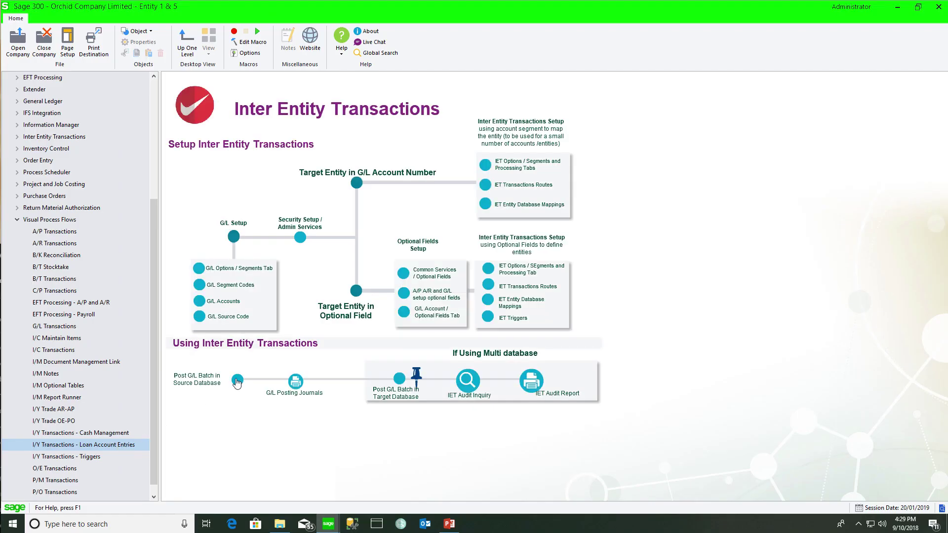
Open G/L journal batch 000298 created from the A/P invoice and view the optional fields of journal line 2
left_click(237, 381)
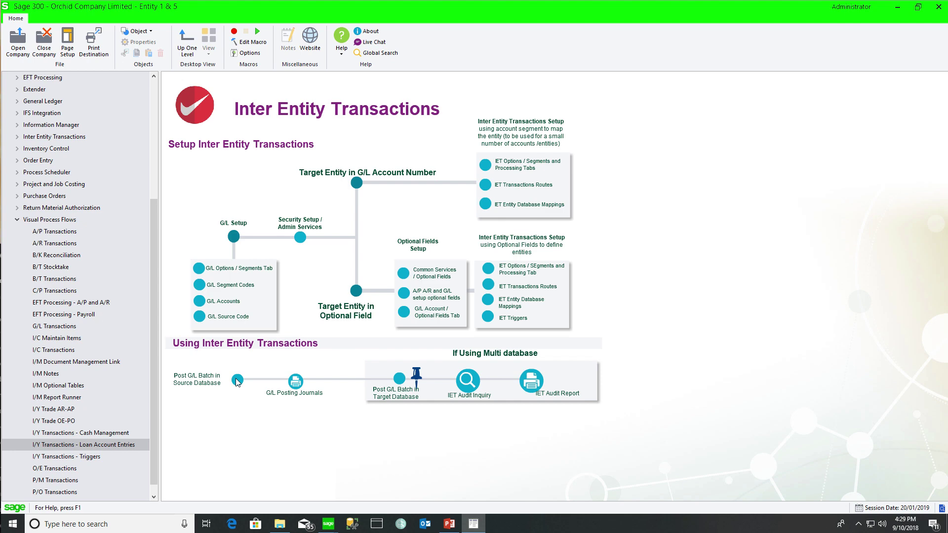
double_click(330, 322)
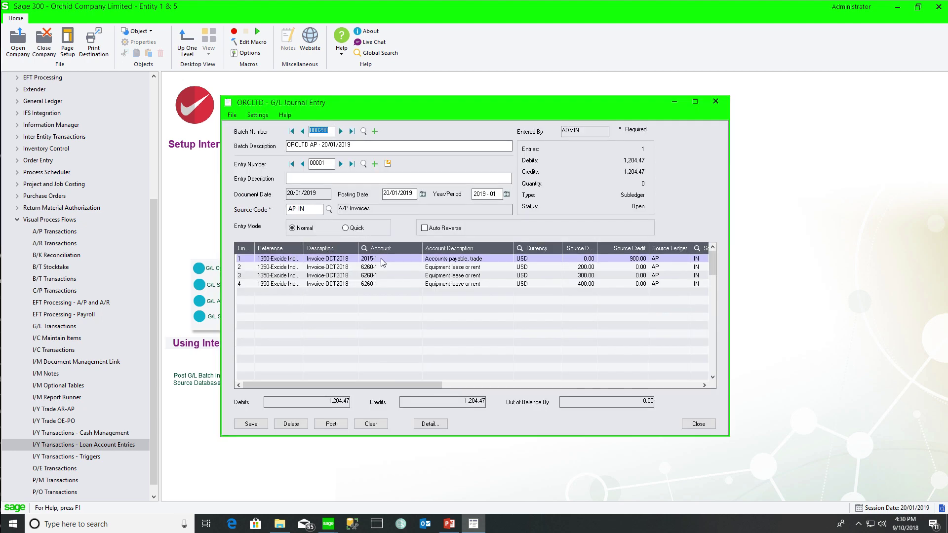
left_click(376, 267)
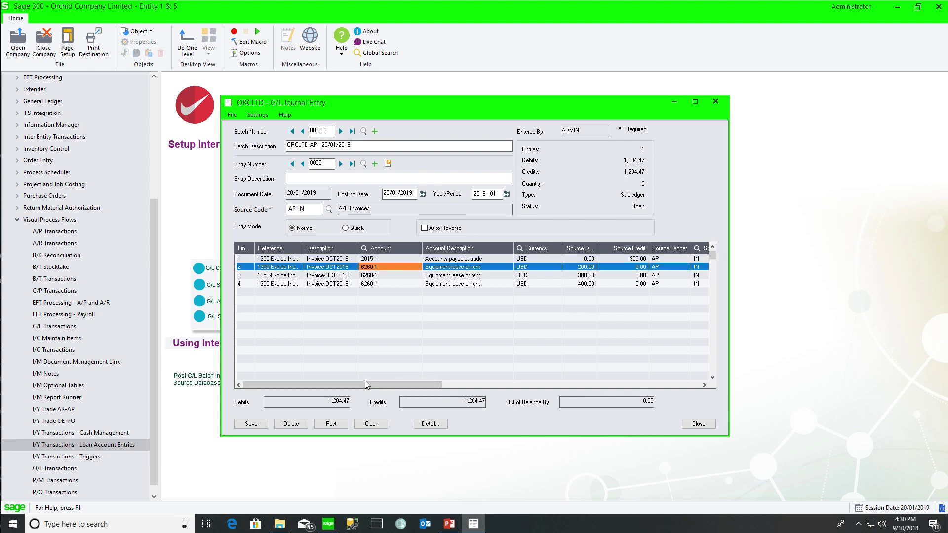
left_click_drag(366, 381, 660, 383)
left_click(656, 252)
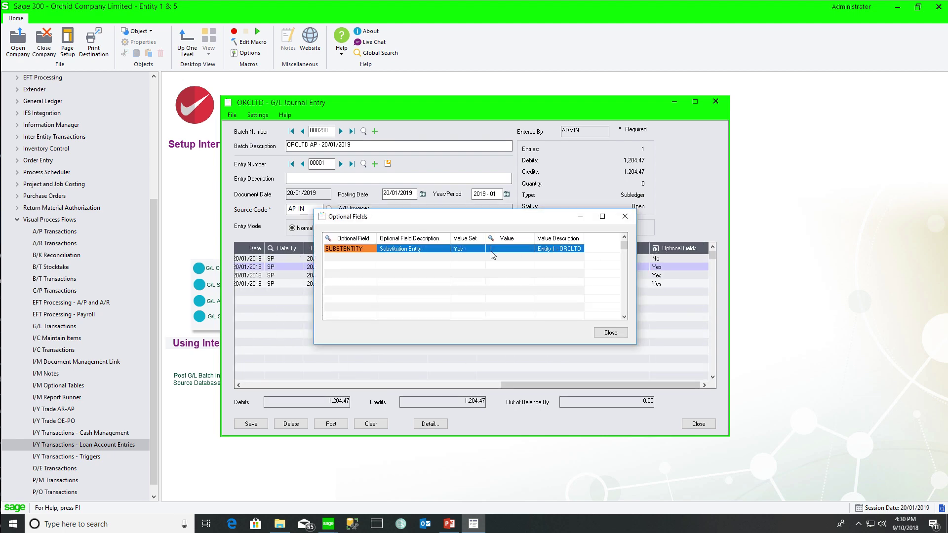
View the substitution entity optional fields of journal lines 3 and 4 in G/L batch 000298
left_click(624, 216)
left_click(658, 276)
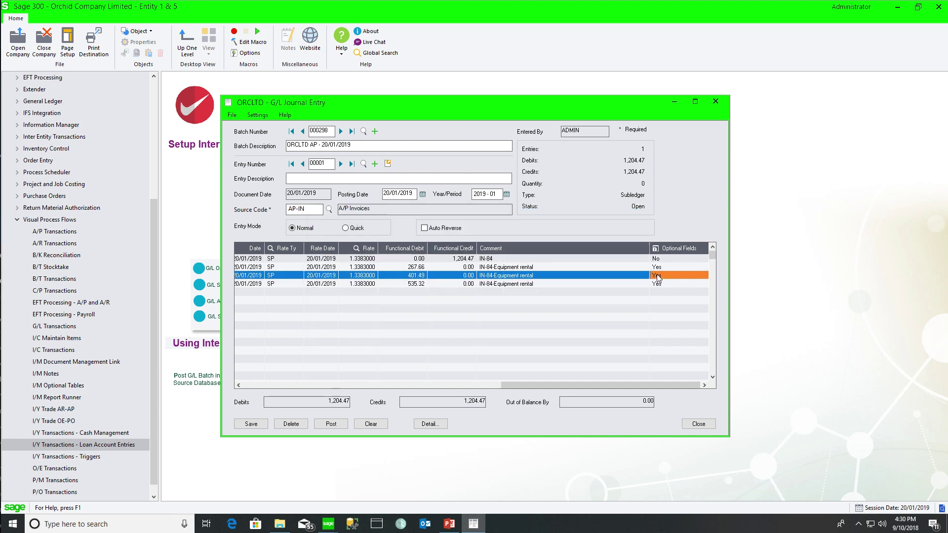
left_click(655, 250)
key("Escape")
left_click(657, 284)
left_click(655, 250)
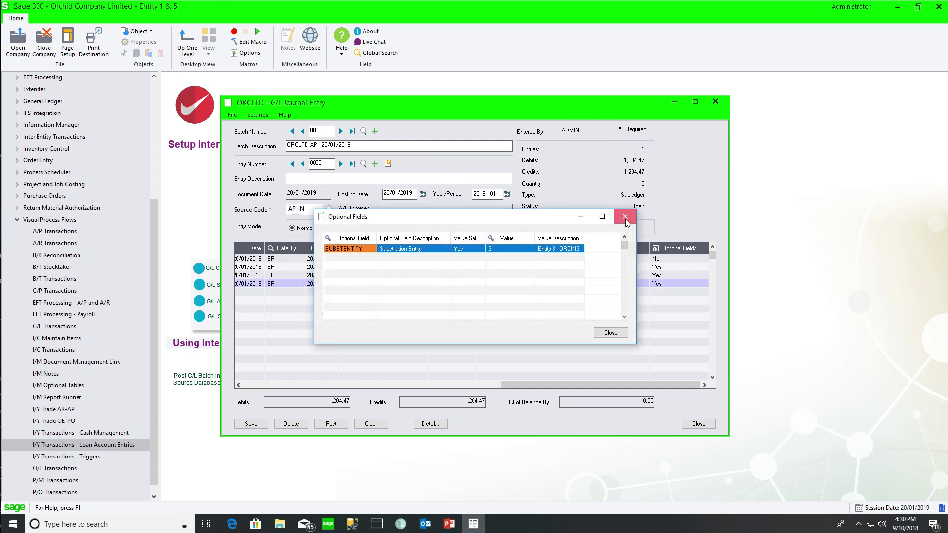
left_click(625, 217)
Post G/L journal batch 000298 and dismiss the posting message
left_click(333, 423)
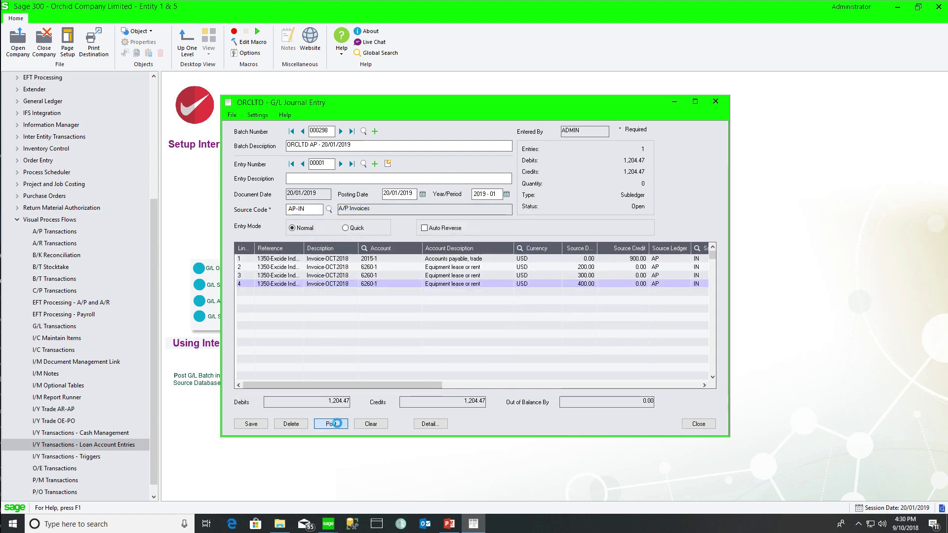
left_click(511, 297)
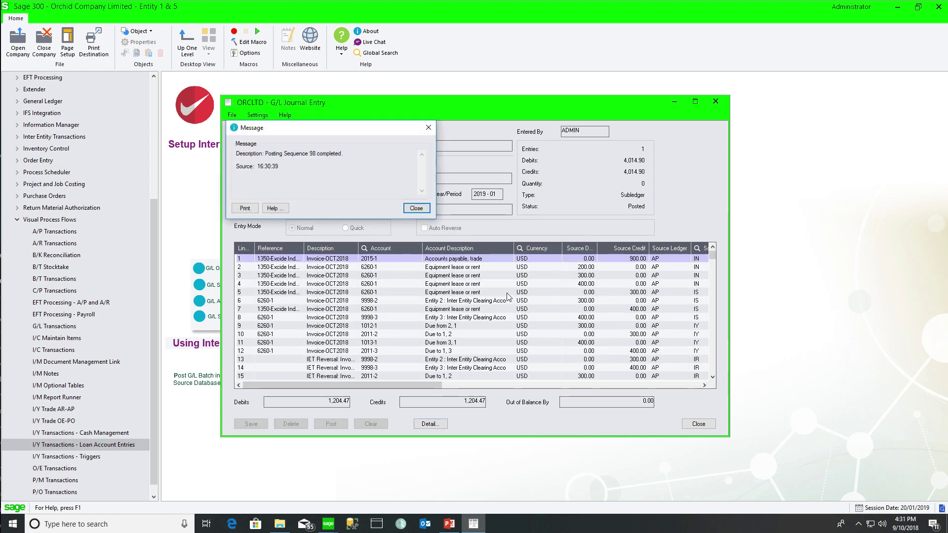
left_click(416, 208)
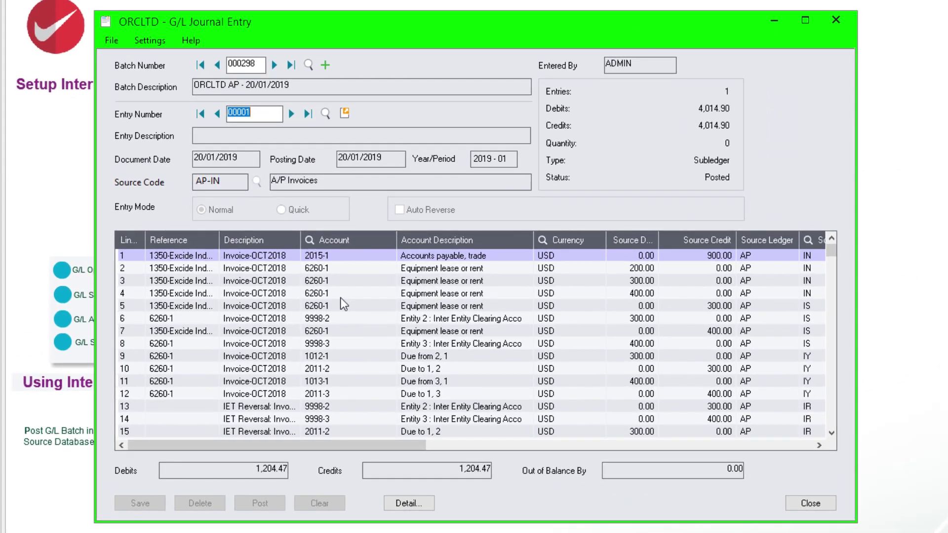
Examine the posted journal lines of batch 000298, covering the original invoice lines, IS substitutions, IY inter-entity entries and IR reversals
left_click(341, 297)
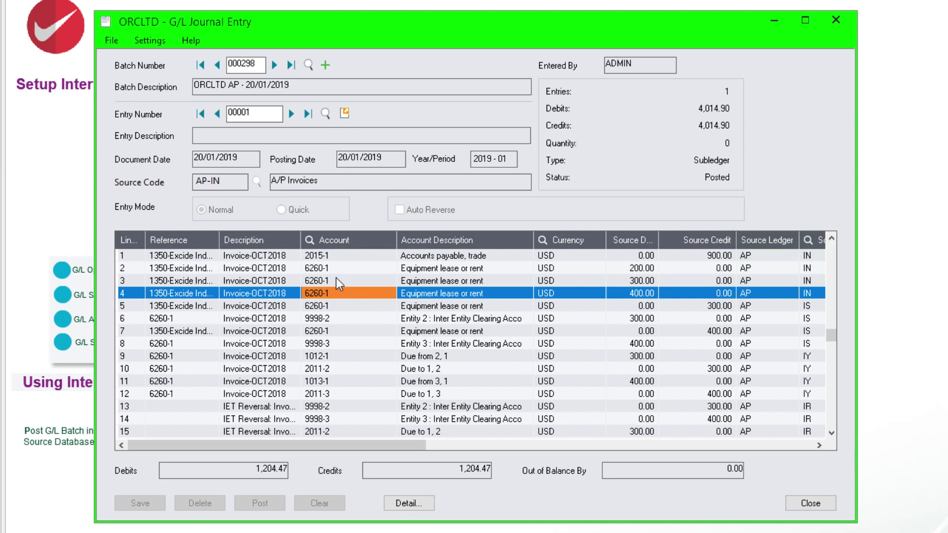
left_click(336, 307)
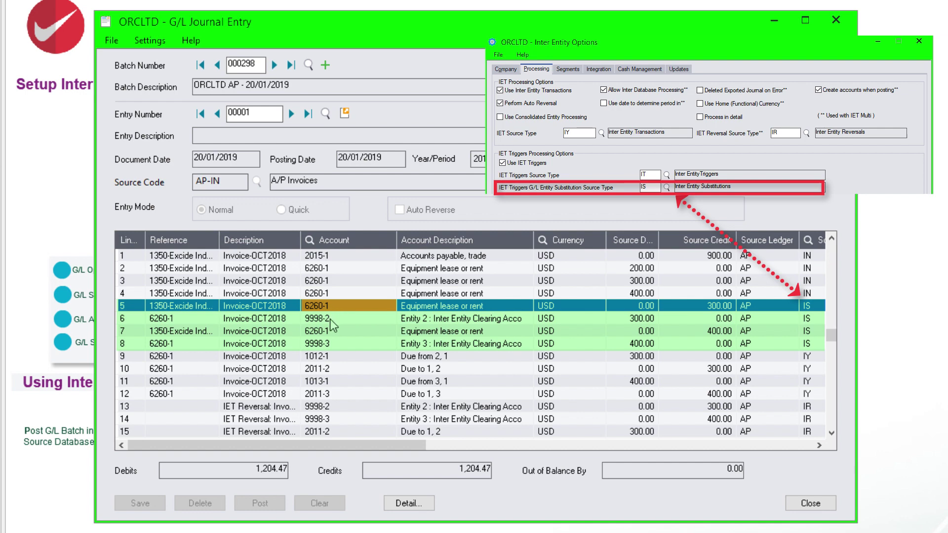
left_click(335, 325)
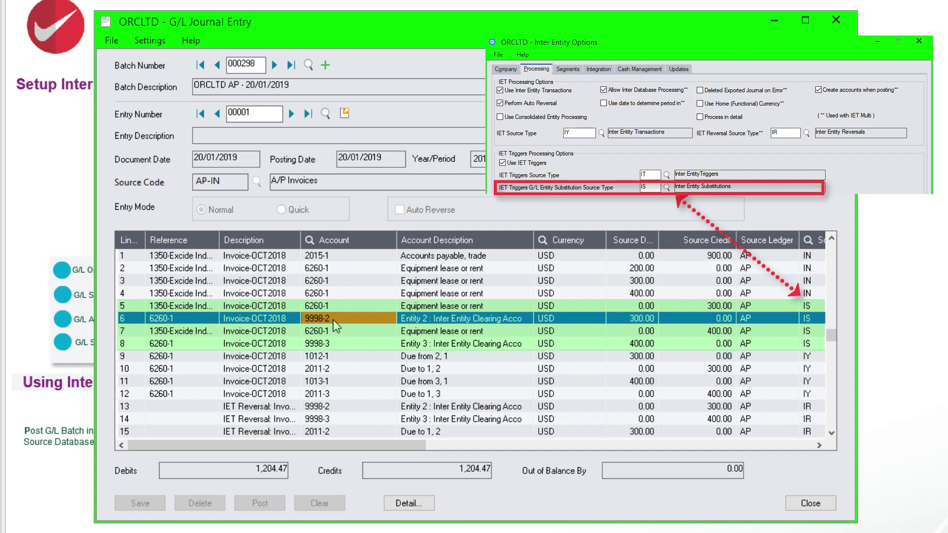
left_click(333, 349)
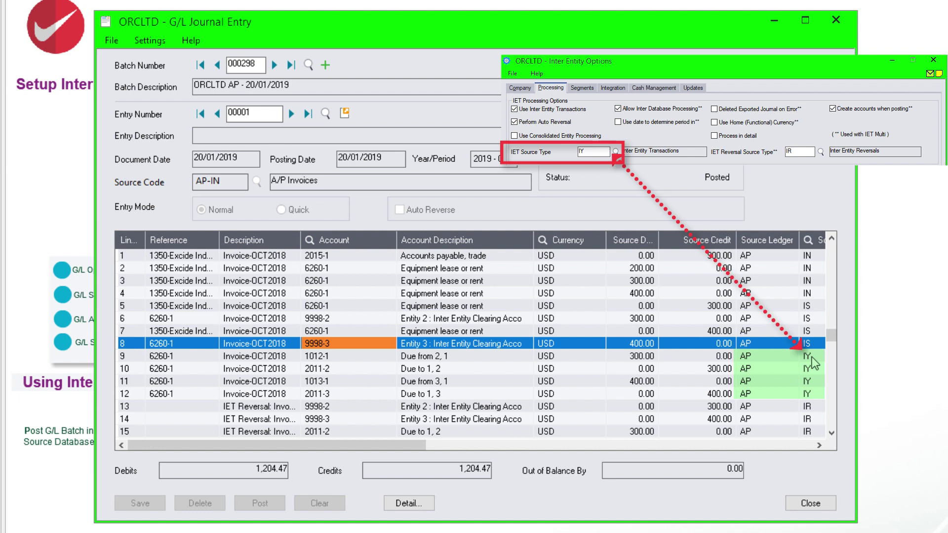
left_click(336, 357)
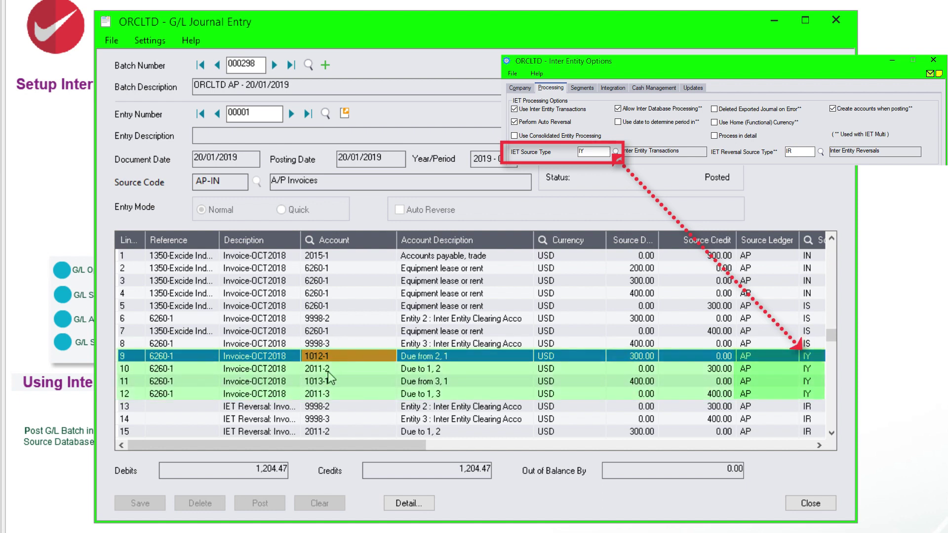
left_click(329, 372)
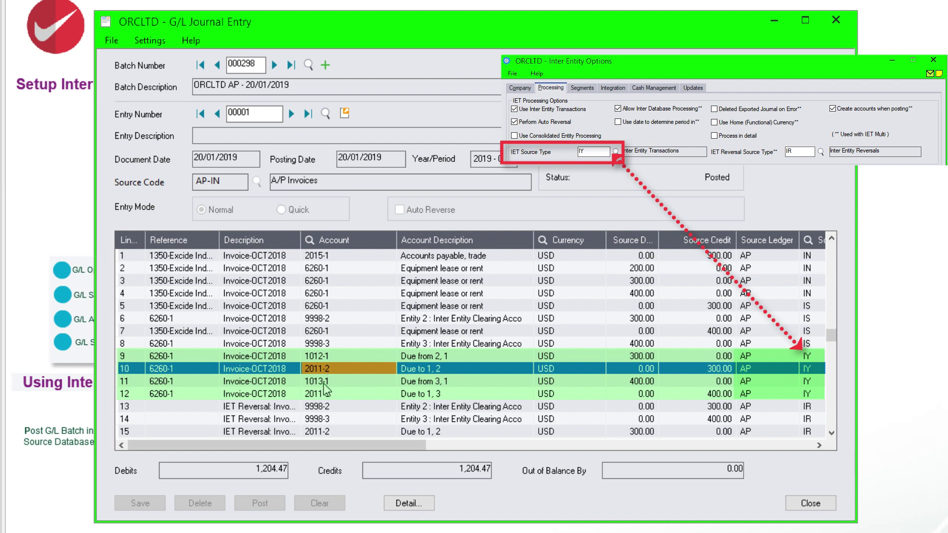
left_click(325, 384)
left_click(323, 392)
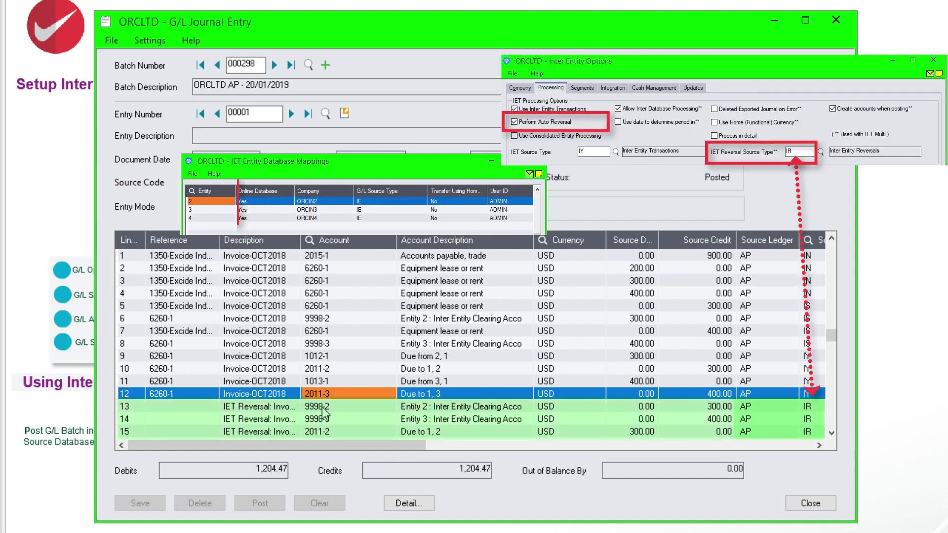
left_click(323, 408)
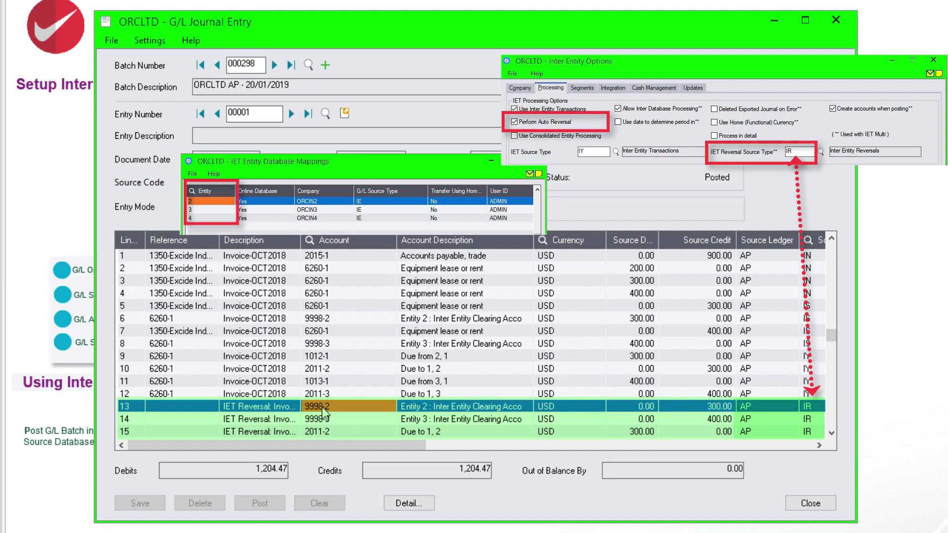
left_click(321, 420)
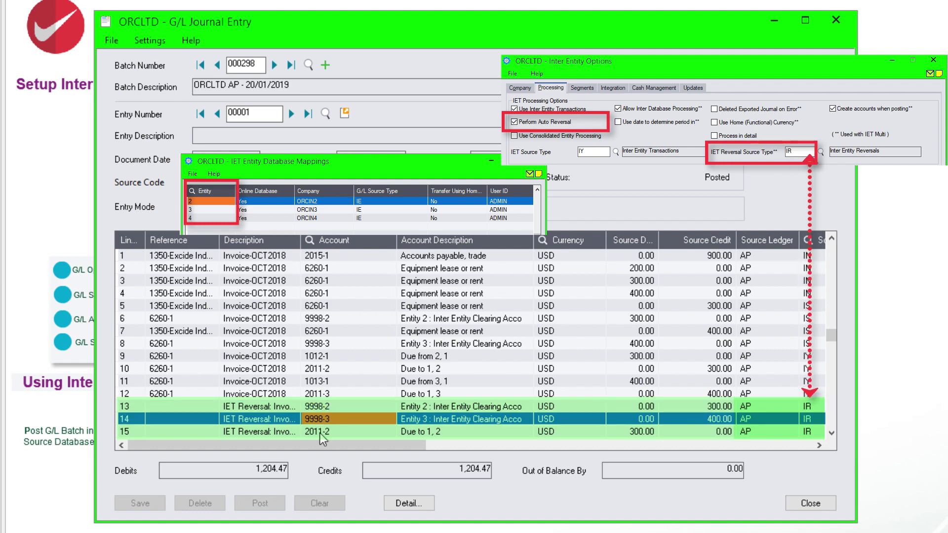
left_click(320, 434)
left_click(831, 433)
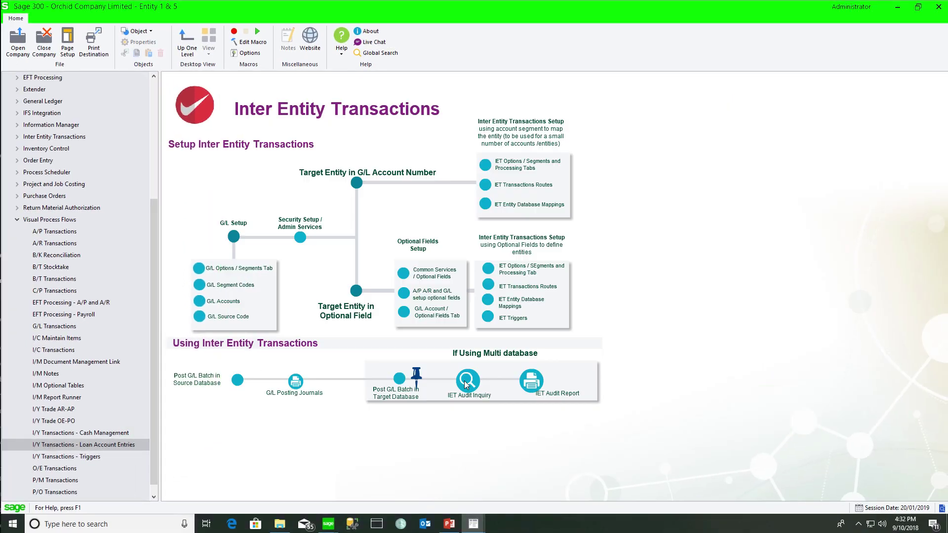
Open the IET Audit Inquiry and filter the newest transactions to source batch number 000298
left_click(465, 381)
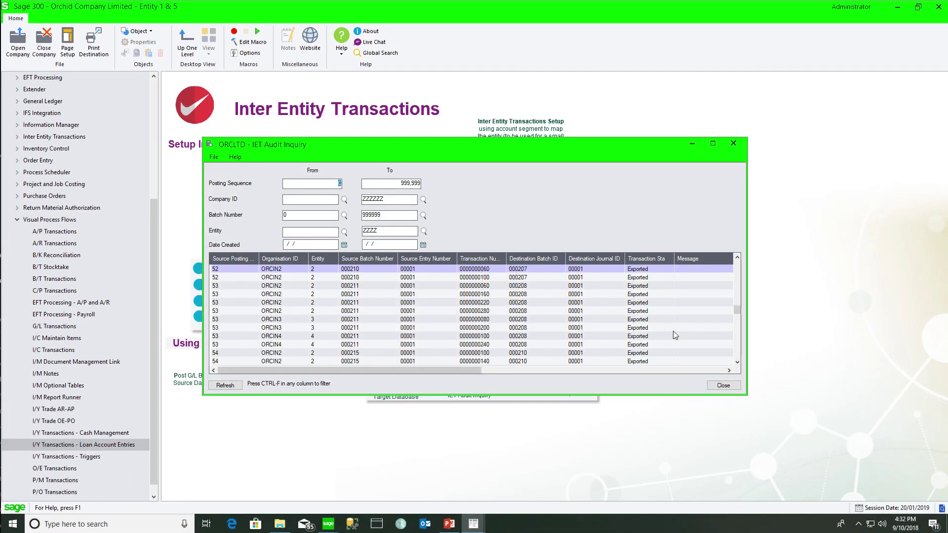
left_click_drag(737, 310, 736, 365)
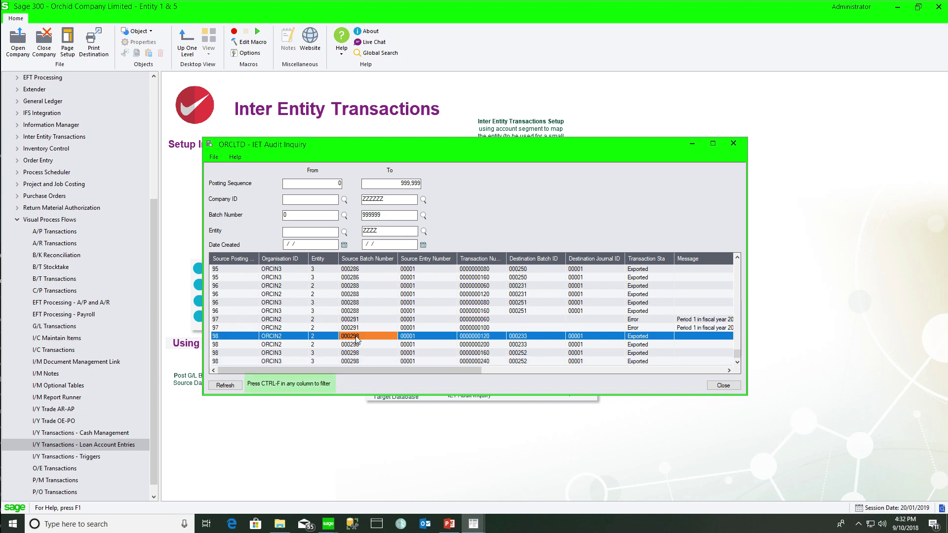
right_click(357, 339)
left_click(368, 344)
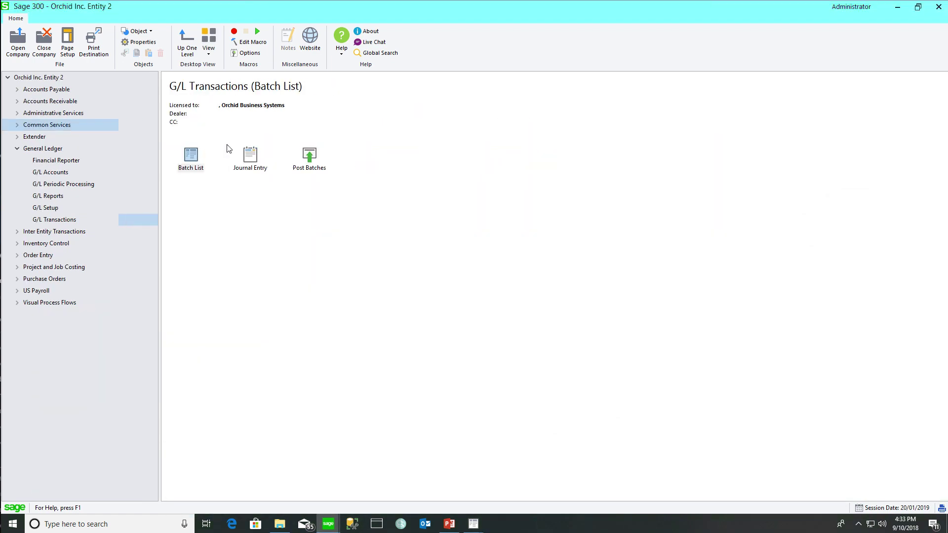
Open G/L batch 000233 in the Entity 2 company and examine its clearing, equipment rental and due-to lines
double_click(194, 160)
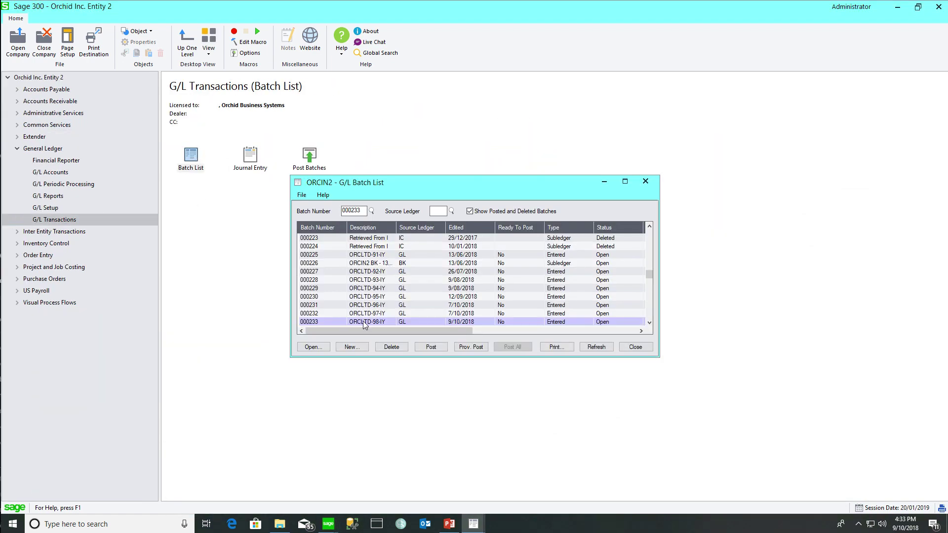
double_click(363, 320)
left_click(356, 298)
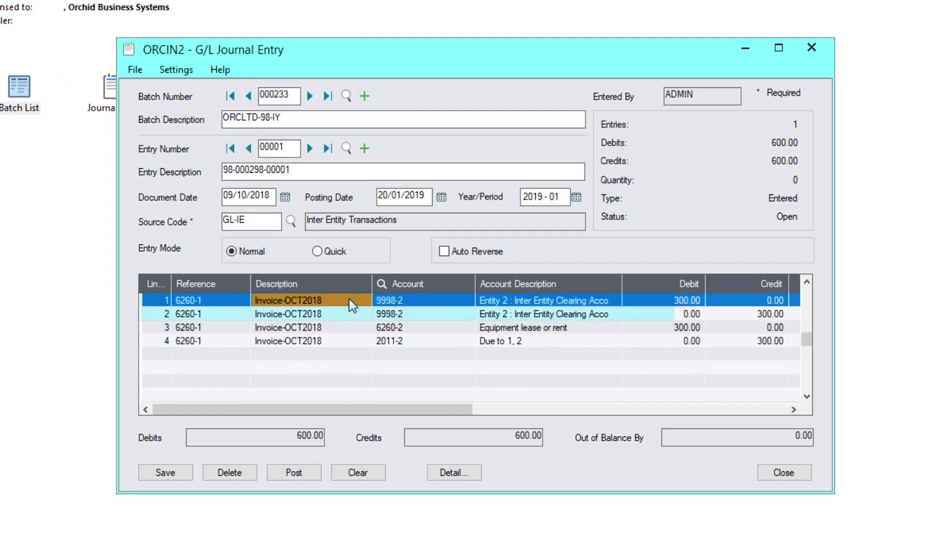
left_click(344, 326)
left_click(342, 343)
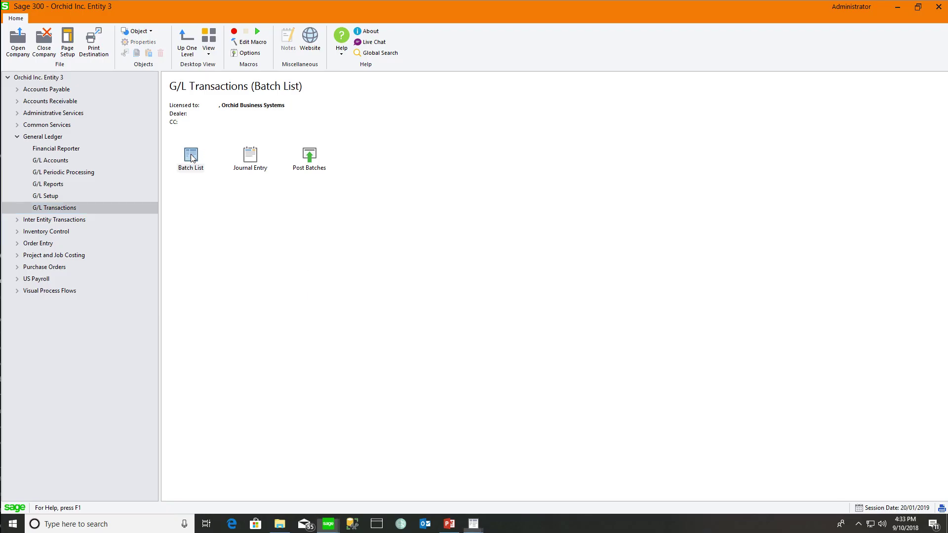
Open G/L batch 000252 in the Entity 3 company and examine its four journal lines
double_click(340, 324)
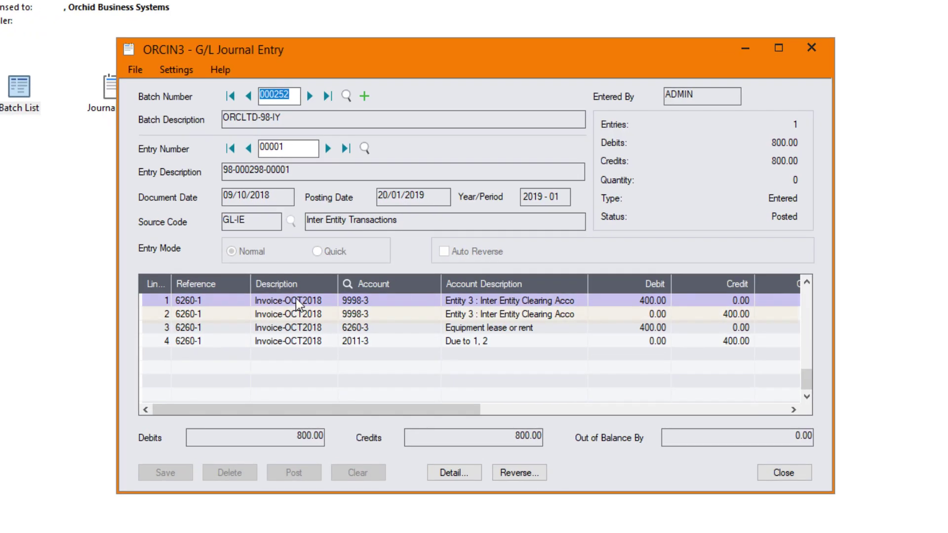
left_click(295, 301)
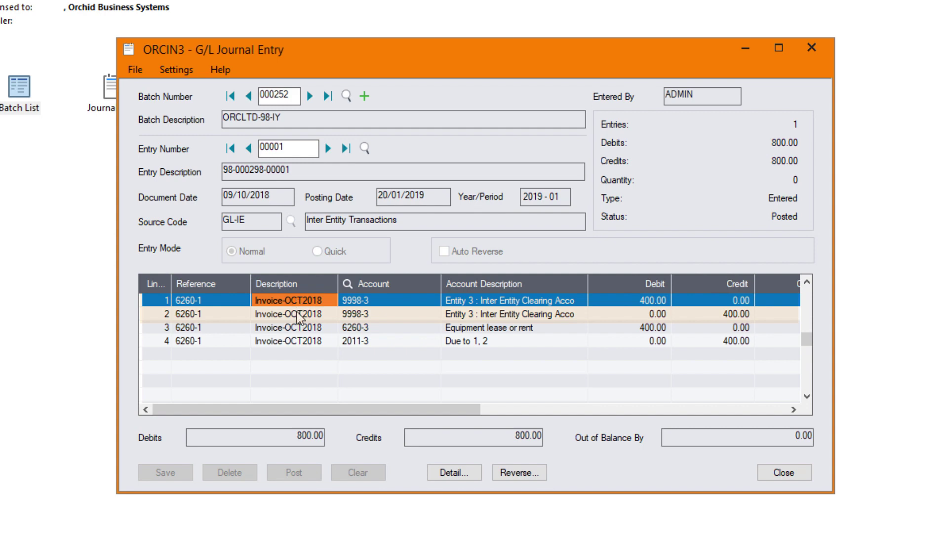
left_click(297, 314)
left_click(298, 330)
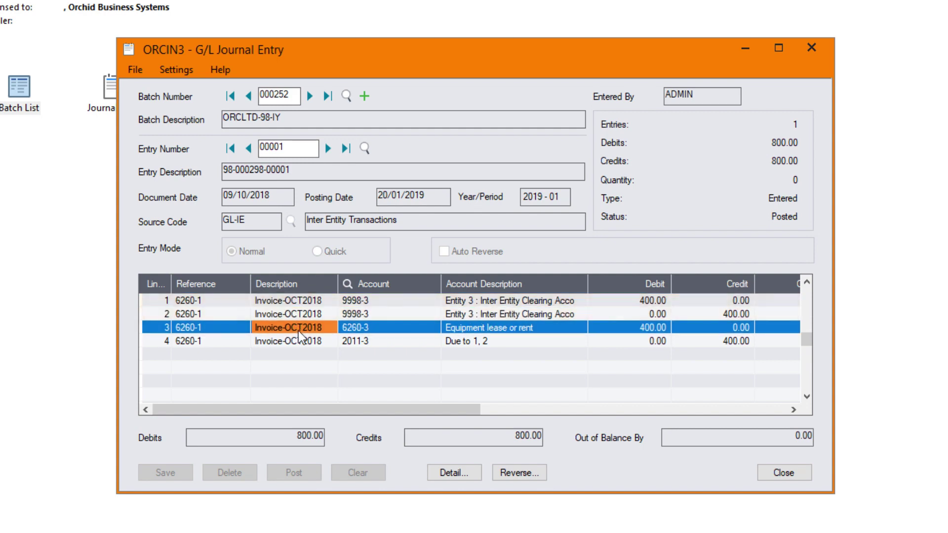
left_click(300, 341)
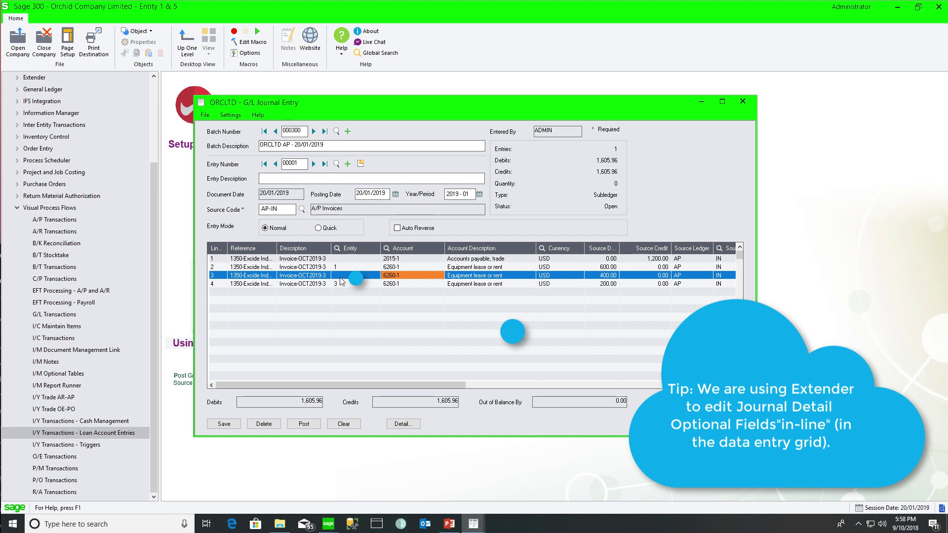
Try to post G/L batch 000300 in ORCLTD and widen the error window to read the full descriptions
left_click(305, 424)
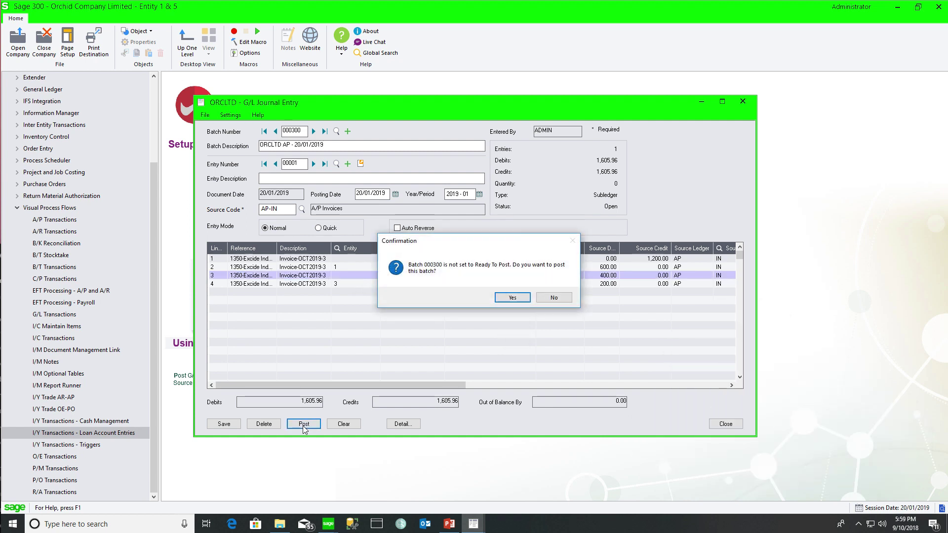
left_click(503, 297)
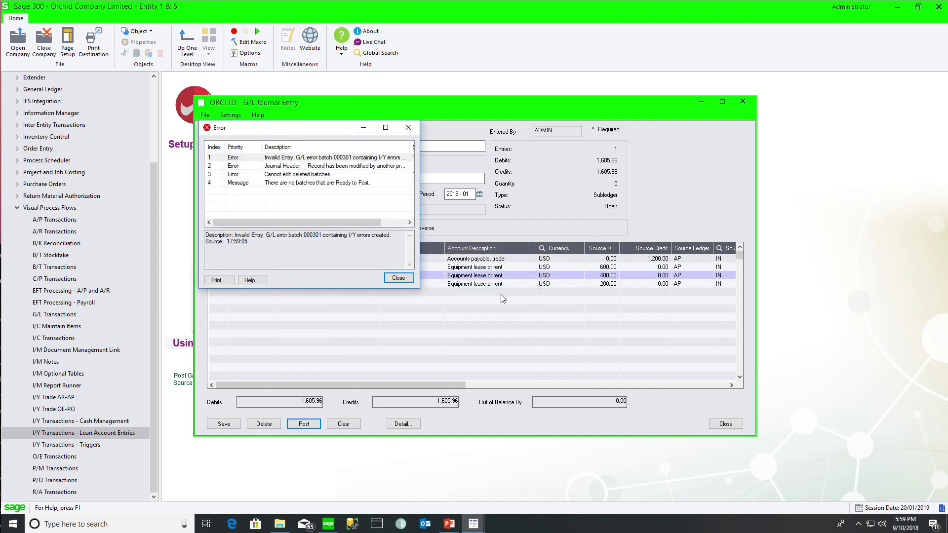
left_click_drag(419, 208, 531, 207)
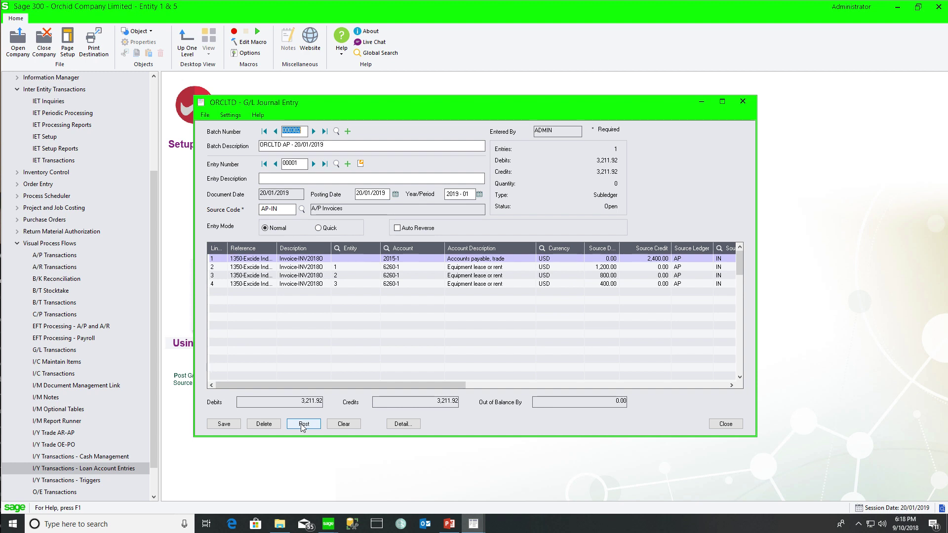
Post G/L batch 000302 in ORCLTD and widen the error window to read the full descriptions
left_click(303, 426)
left_click(514, 296)
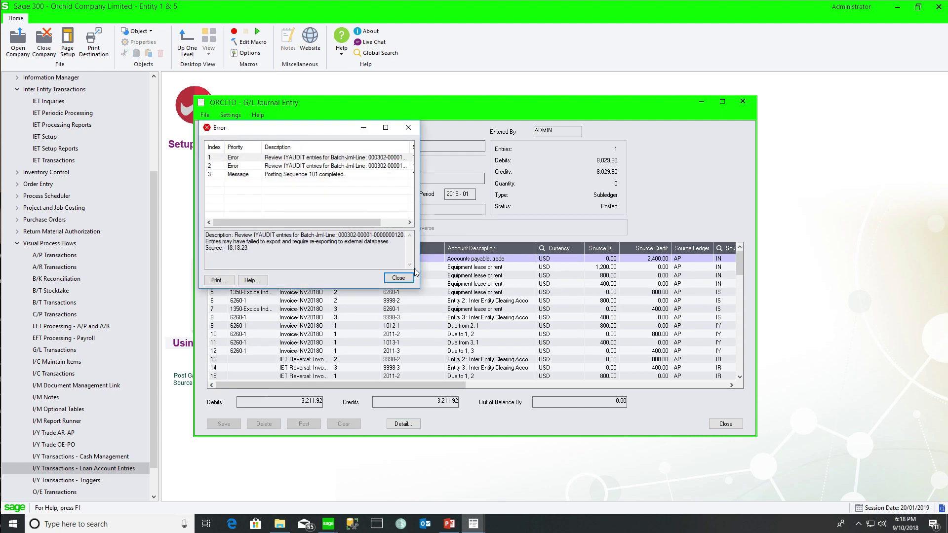
left_click_drag(419, 288, 592, 288)
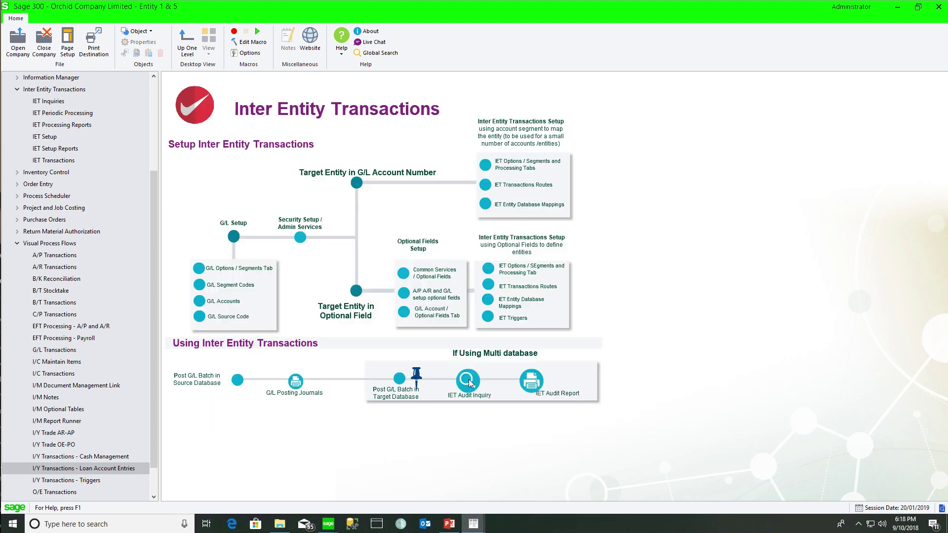
Open the IET Audit Inquiry, filter it to source batch number 000302 and widen the window to show the full message column
left_click(469, 383)
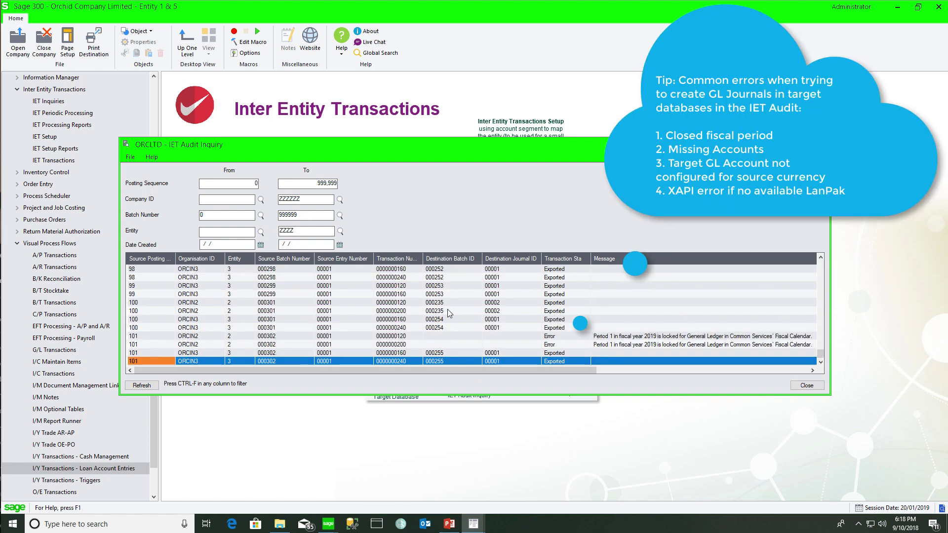
left_click(278, 337)
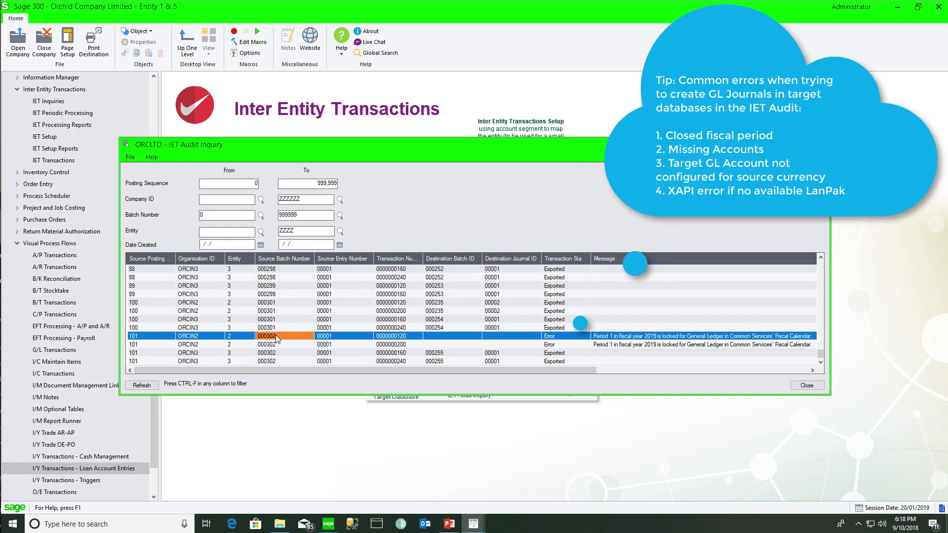
right_click(277, 338)
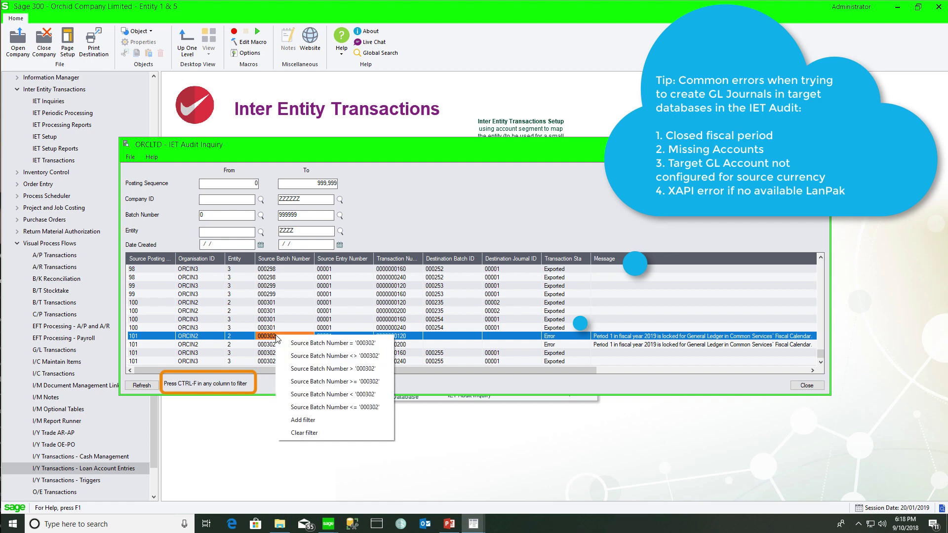
left_click(292, 347)
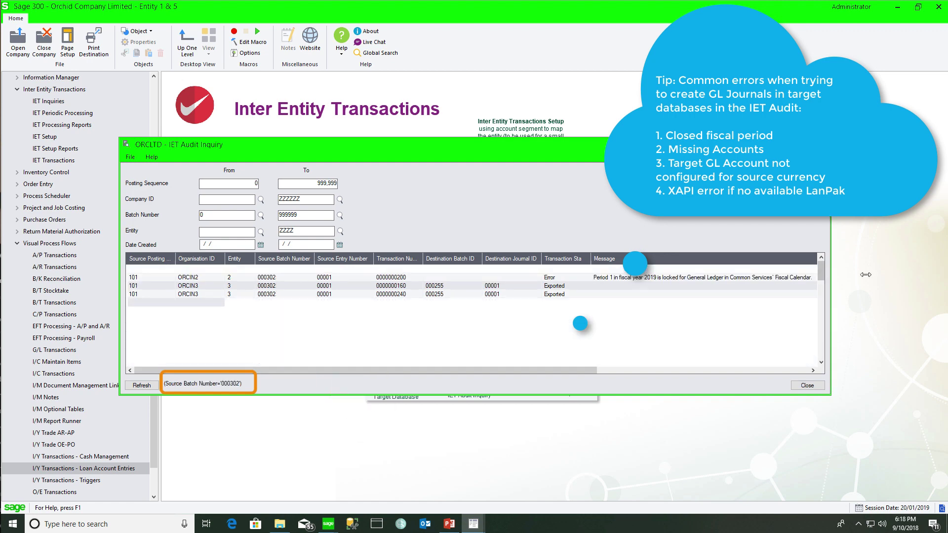
left_click_drag(831, 278, 887, 281)
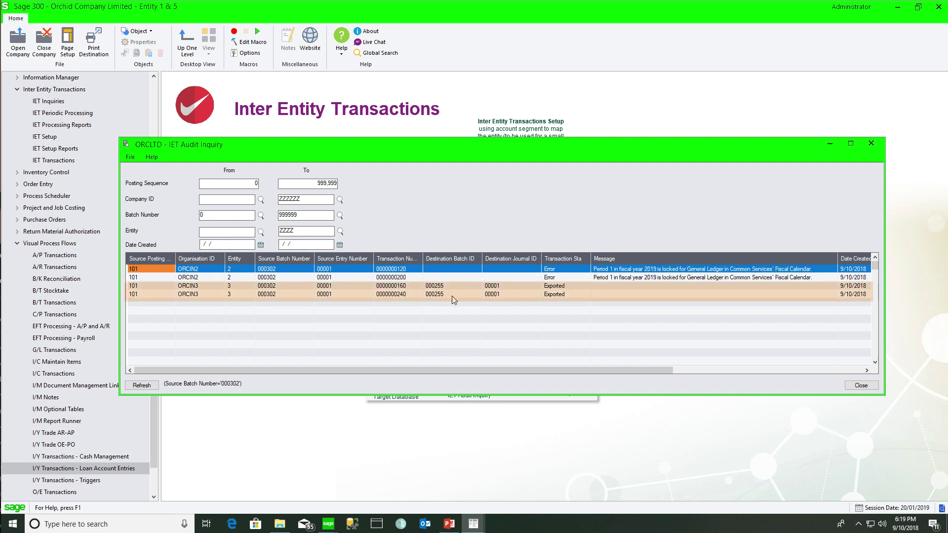
Read the lock error on batch 000302, then unlock the locked 2019 periods in the Entity 2 company's Fiscal Calendar and save it
left_click(599, 271)
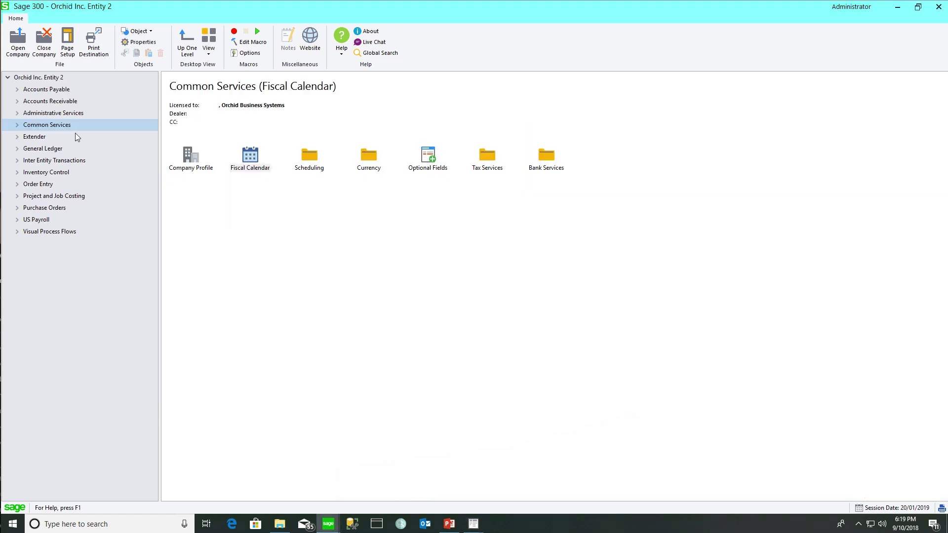
double_click(247, 158)
type("2019")
key("Tab")
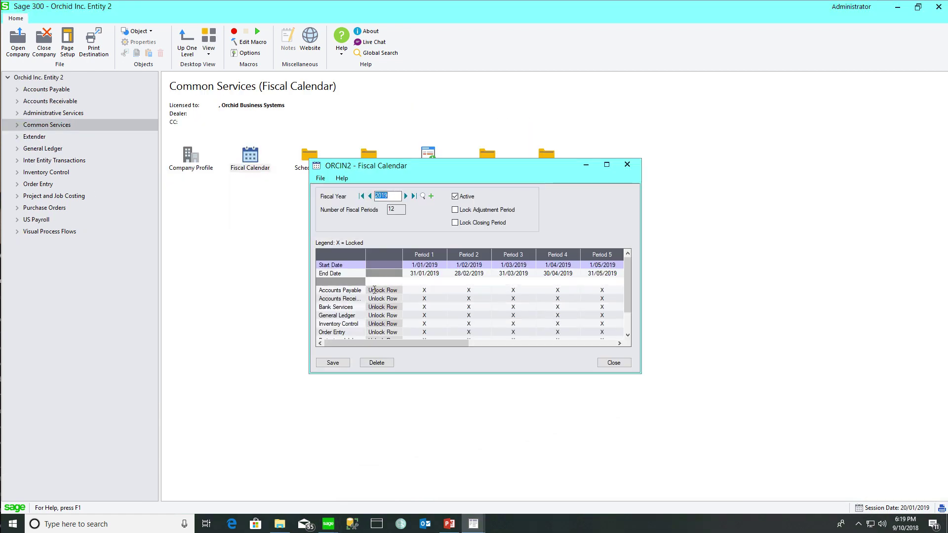
double_click(383, 282)
left_click(332, 363)
left_click(614, 363)
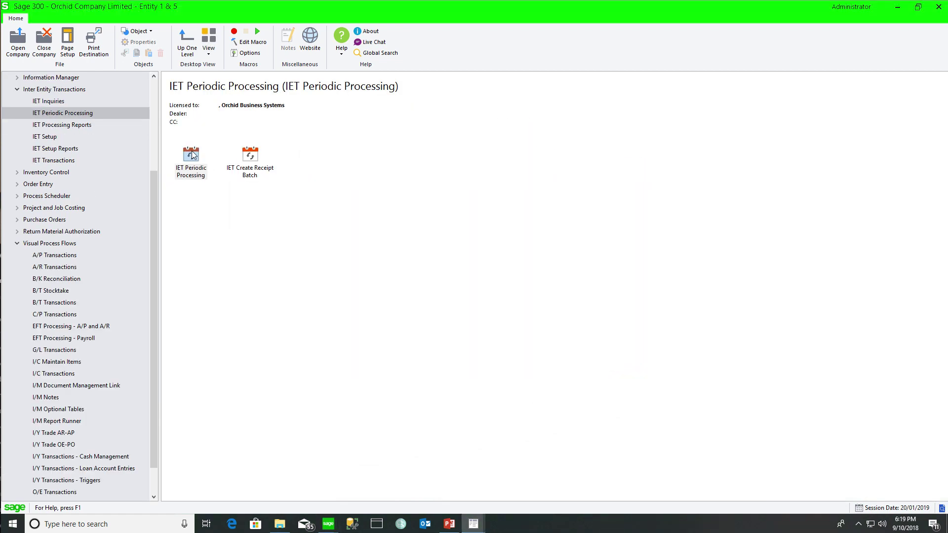
Run IET Periodic Processing in ORCLTD with Process Error Entries enabled for the full range of posting sequences
double_click(192, 155)
left_click(341, 219)
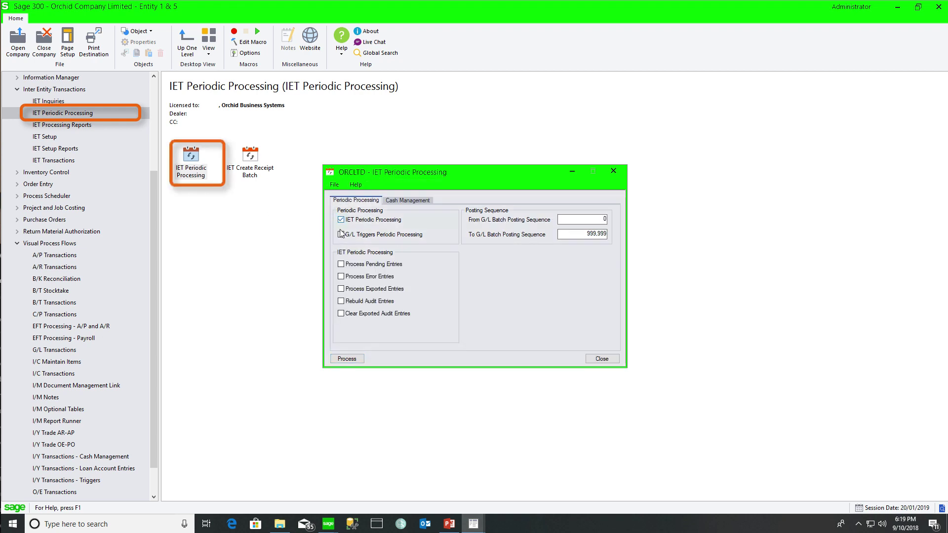
left_click(341, 276)
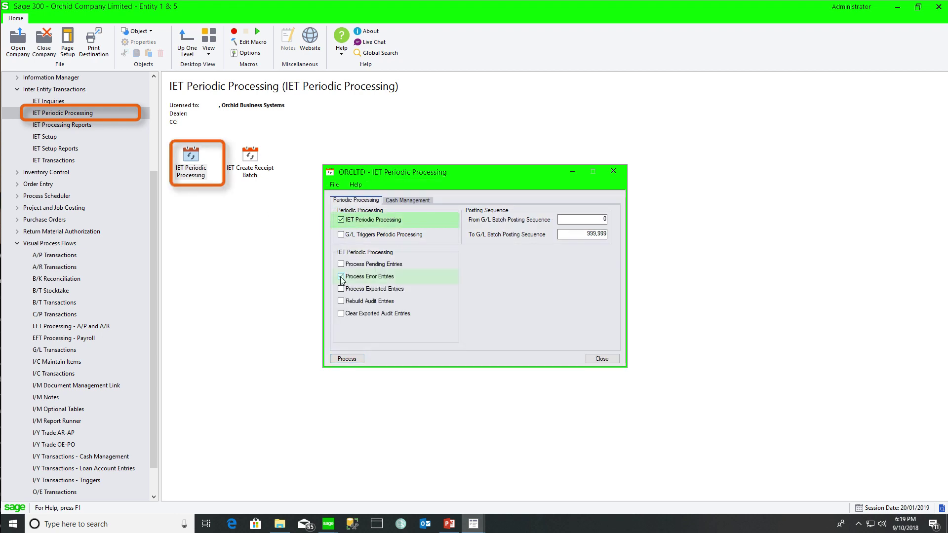
left_click(347, 359)
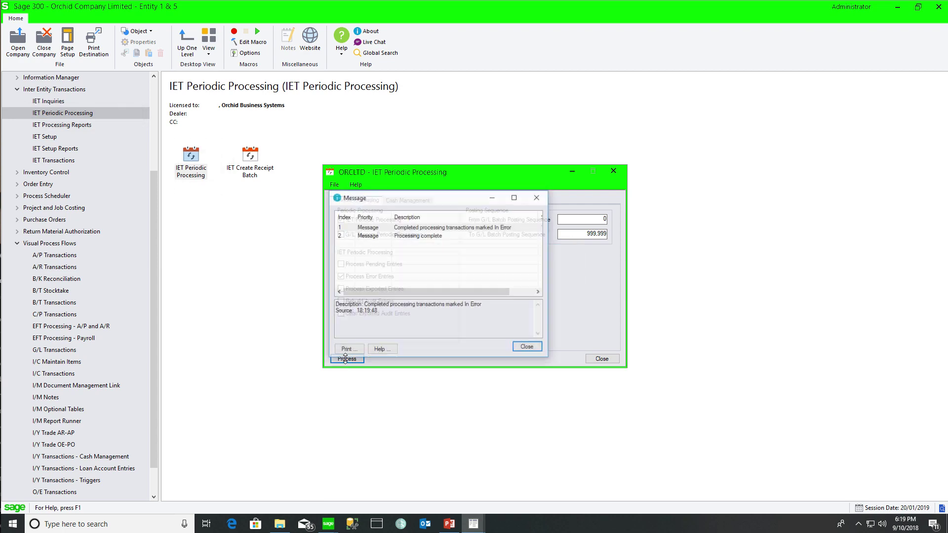
left_click(526, 345)
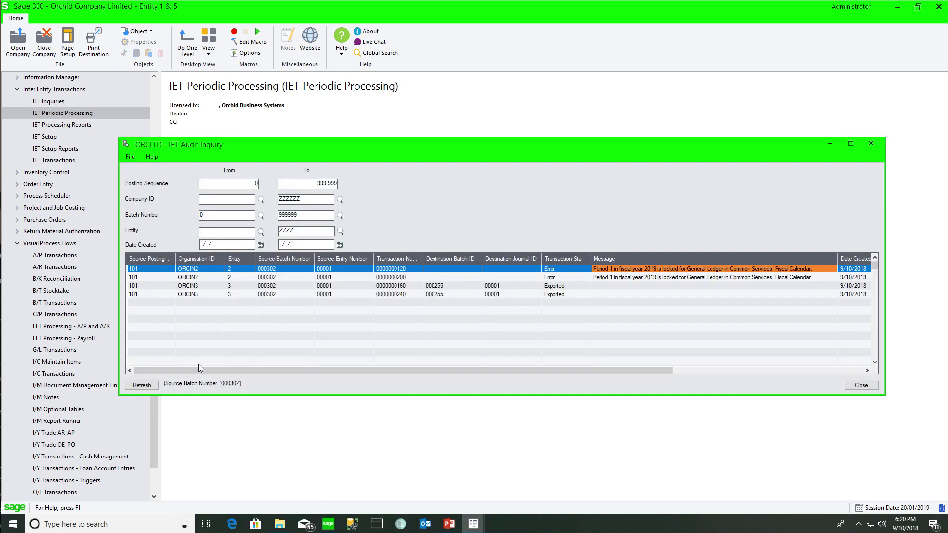
Refresh the IET Audit Inquiry for batch 000302, narrow the Message column to review the transaction rows, and close the inquiry
left_click(146, 386)
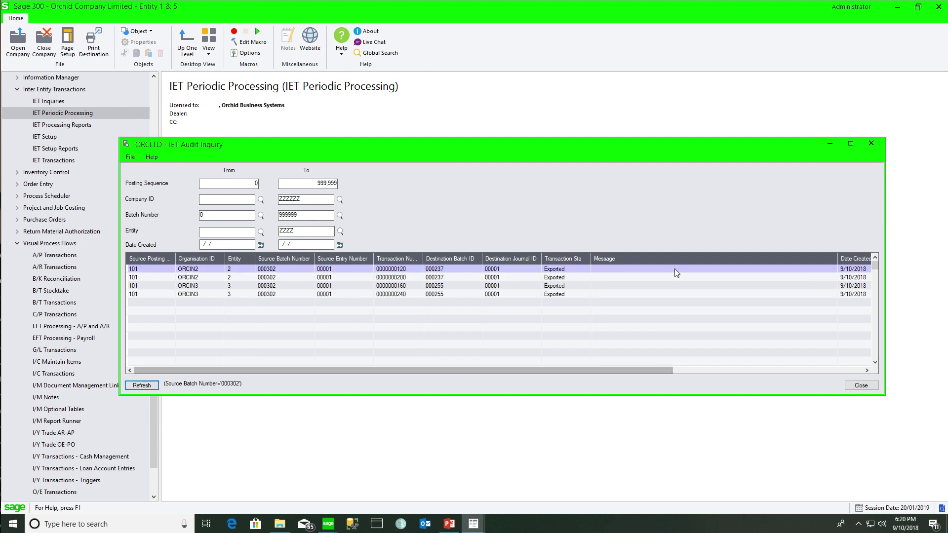
left_click_drag(838, 258, 625, 259)
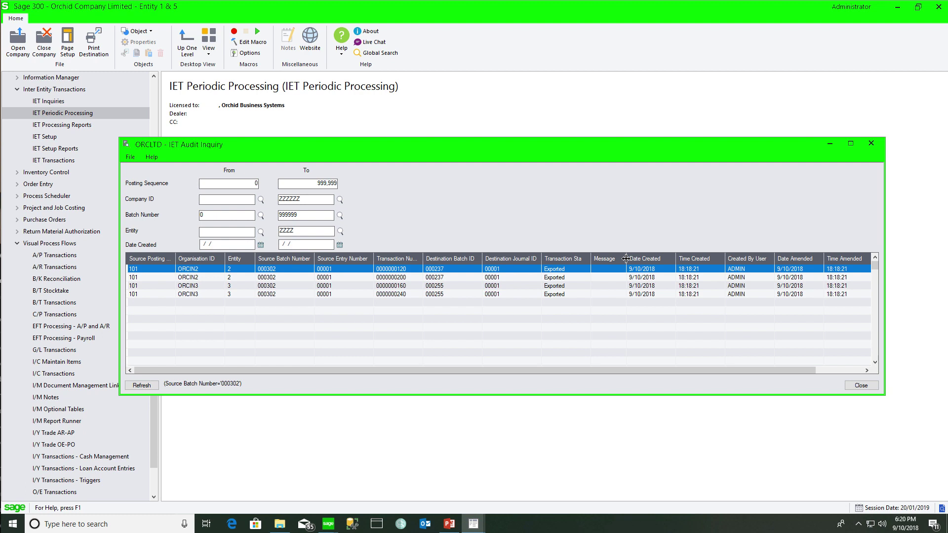
left_click(871, 144)
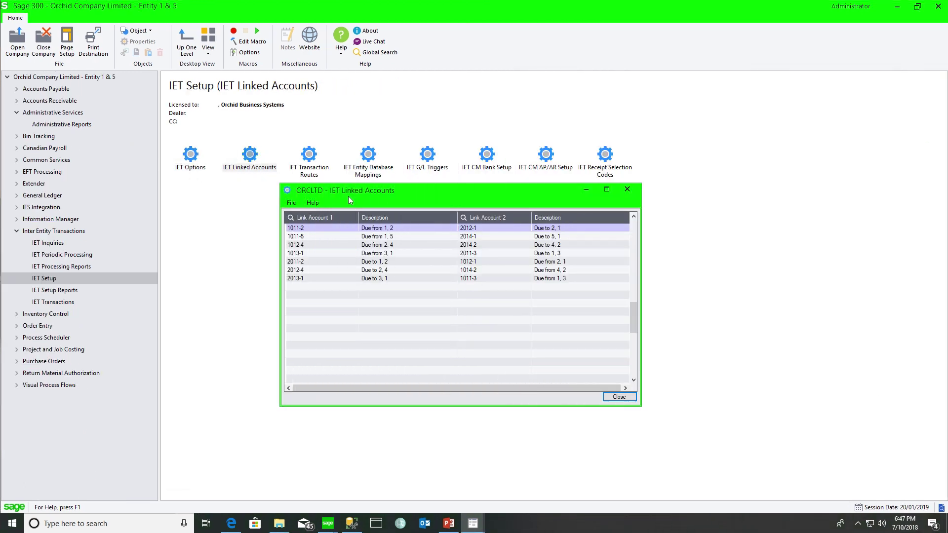
Examine the linked account pair 1011-2 and 2012-1 in IET Linked Accounts and close the window
left_click(308, 227)
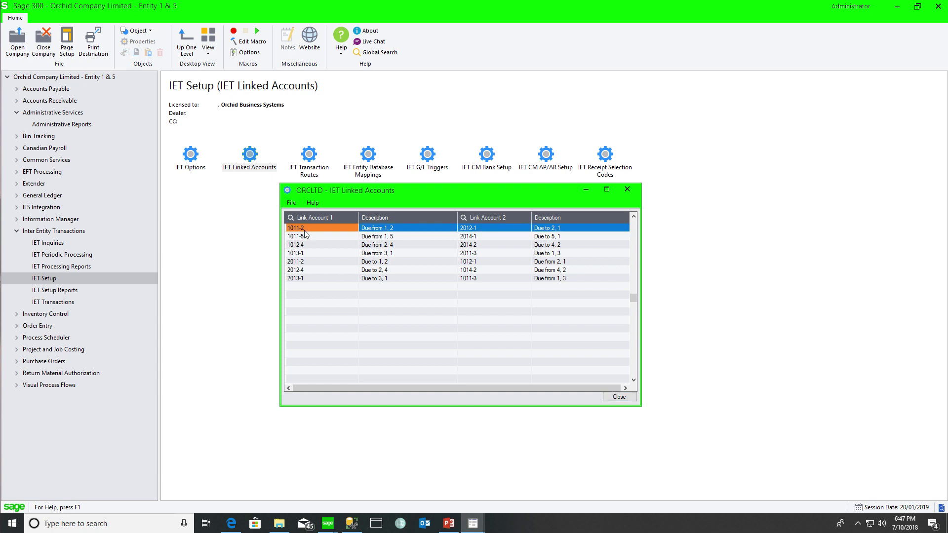
left_click(479, 228)
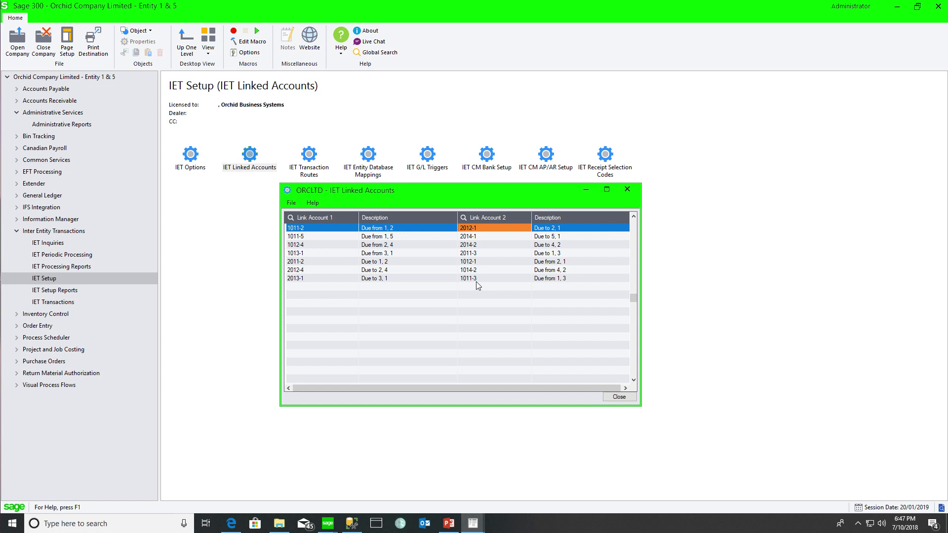
left_click(627, 190)
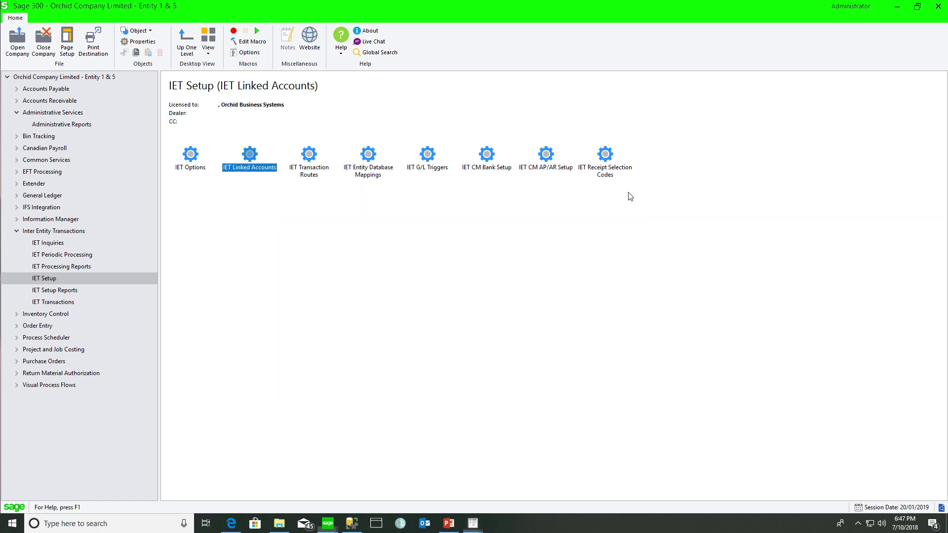
Open the IET Account Balance Inquiry and load the balances for period 2019-01 in functional currency CAD
left_click(58, 243)
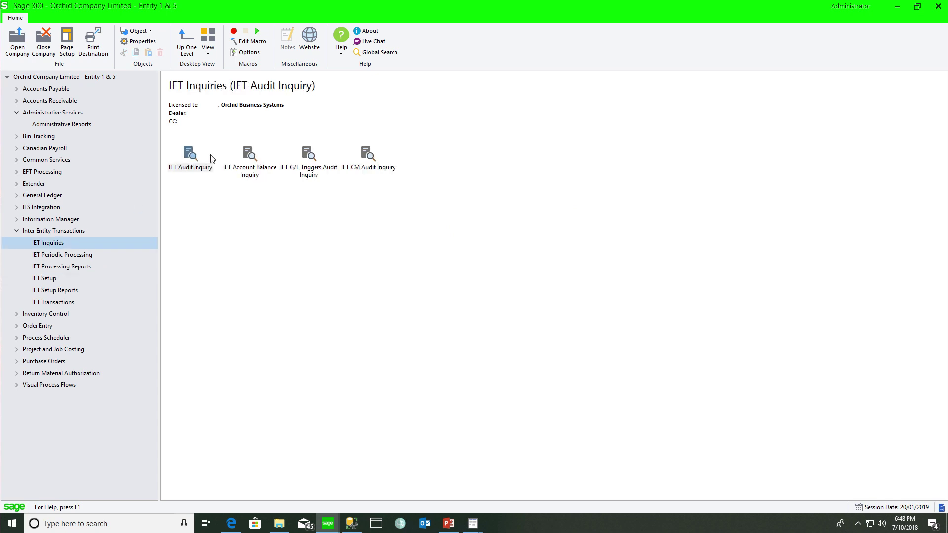
double_click(249, 156)
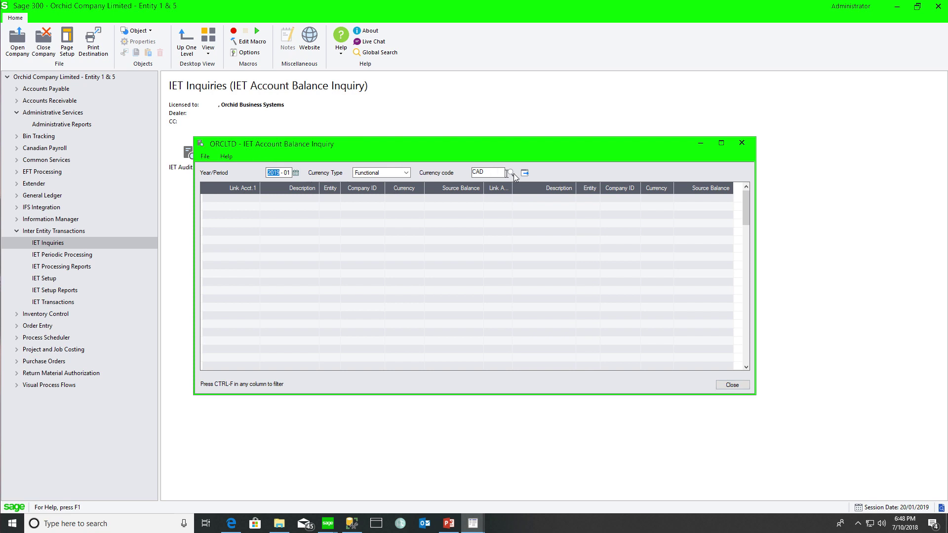
left_click(525, 172)
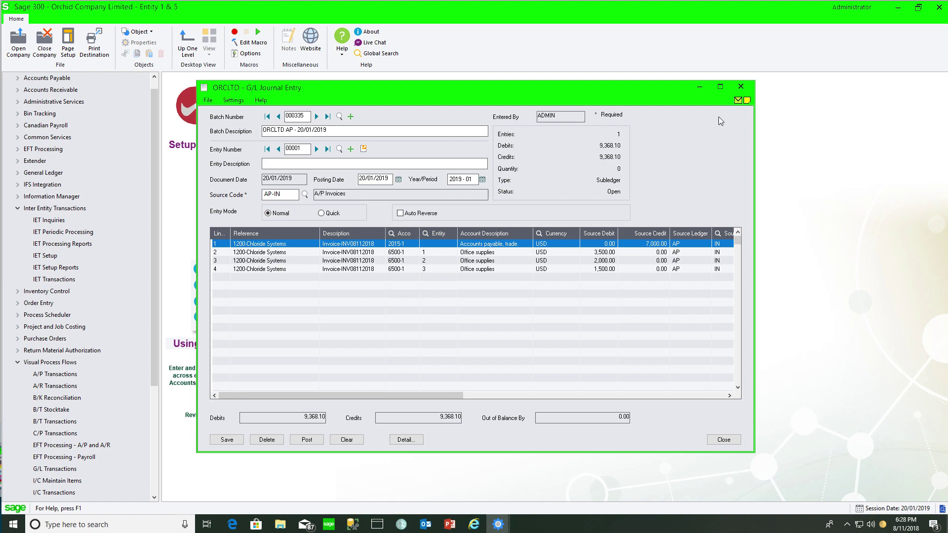
Mark G/L batch 000335 in ORCLTD as ready to post and generate IET entries for that batch only
left_click(741, 87)
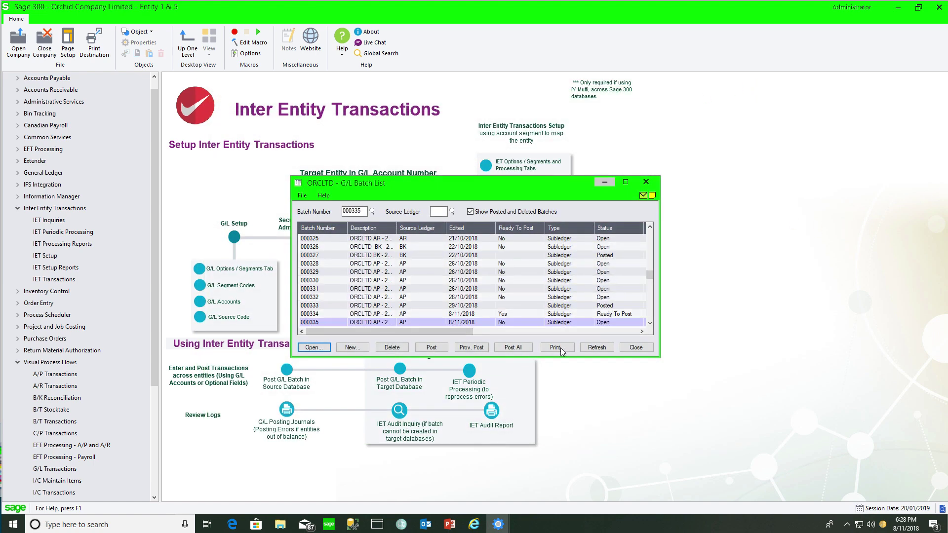
double_click(502, 323)
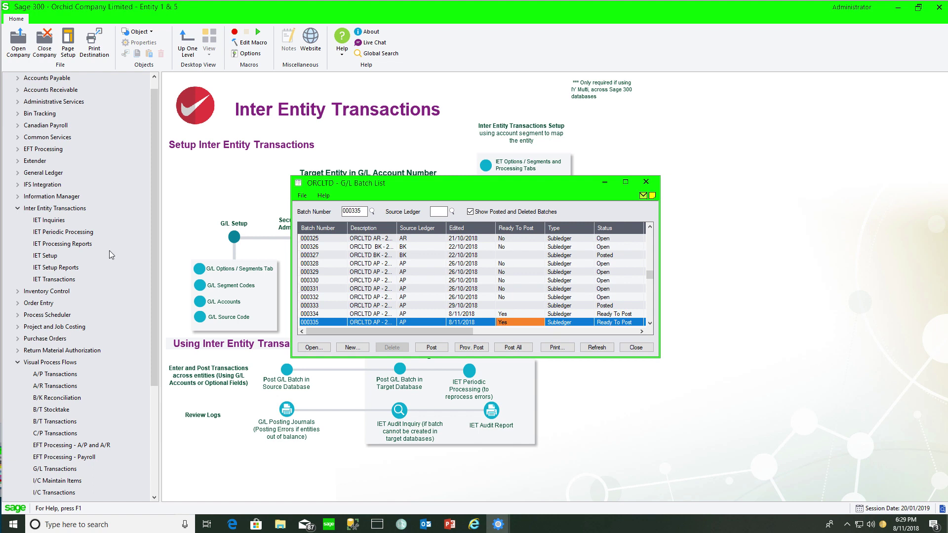
left_click(44, 280)
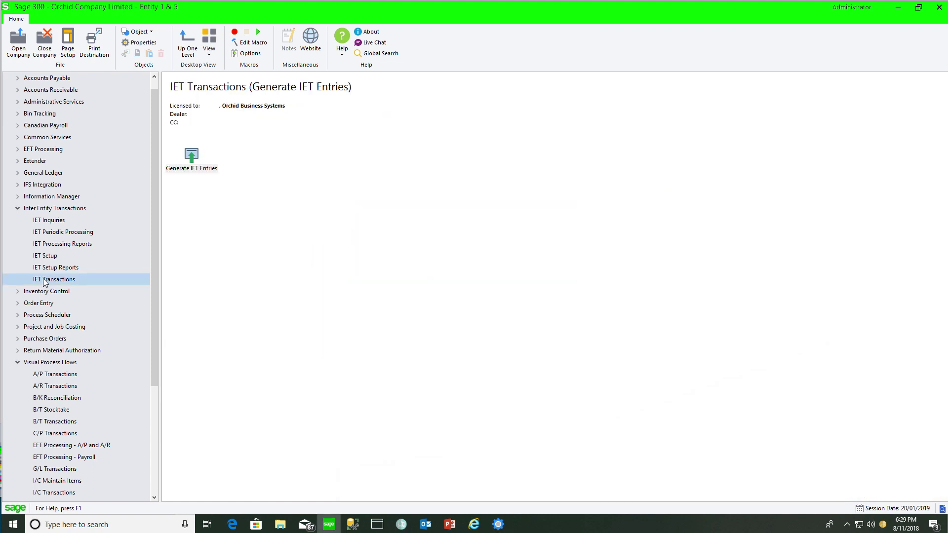
double_click(192, 156)
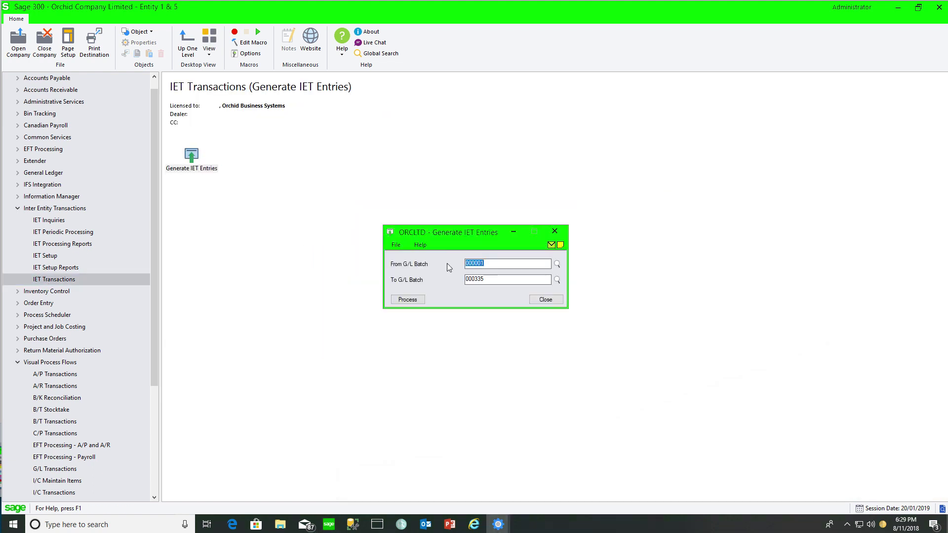
key("Tab")
double_click(496, 264)
type("000335")
left_click(407, 299)
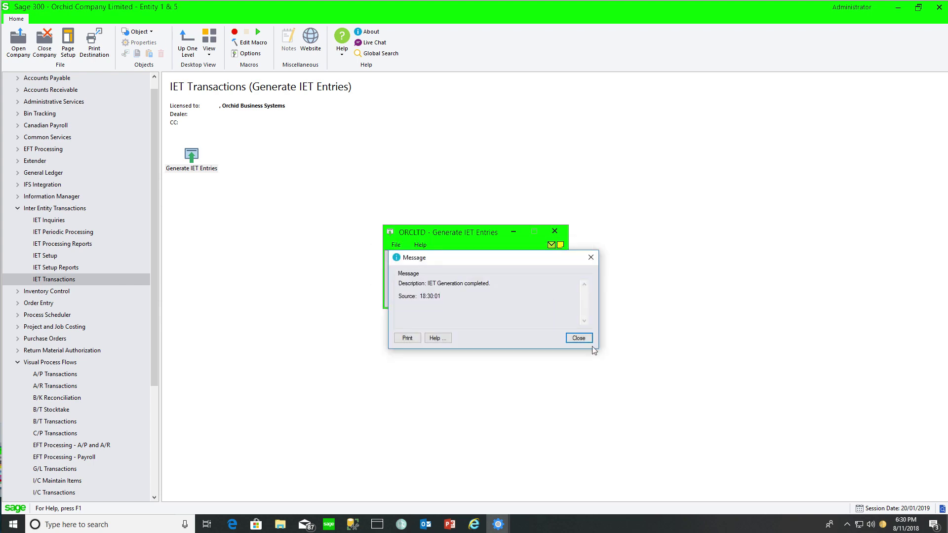
left_click(582, 338)
Reopen G/L batch 000335 from the batch list and examine its generated IS, IY and IR journal lines
mouse_move(496, 524)
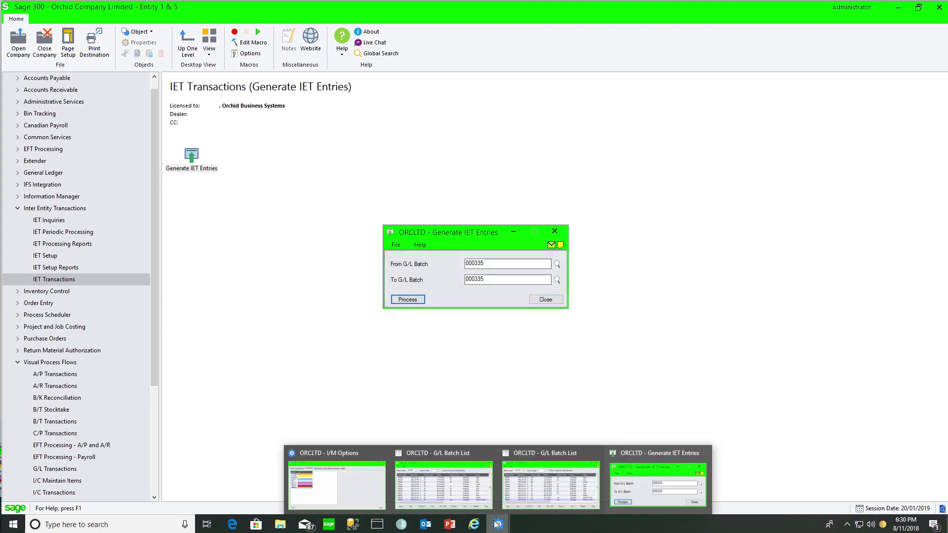
left_click(539, 500)
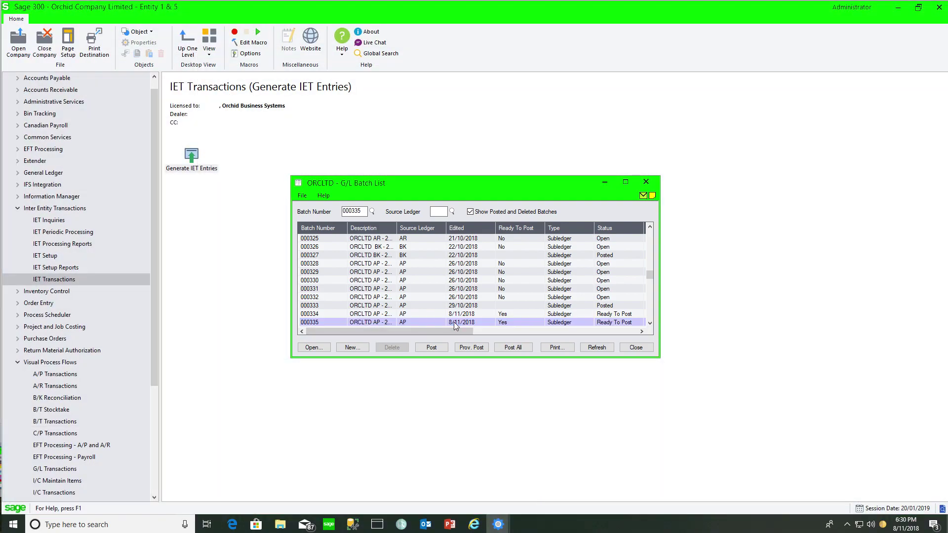
double_click(454, 322)
left_click(597, 332)
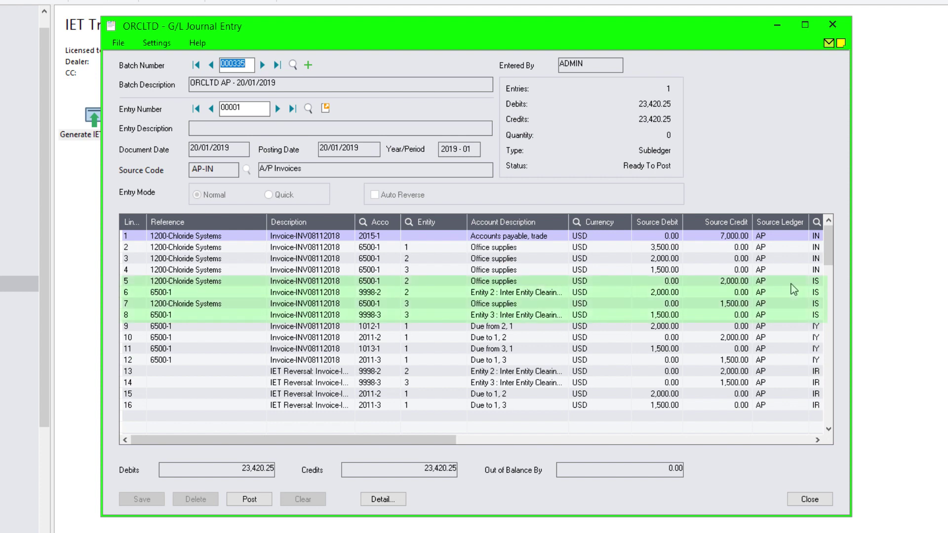
left_click(791, 284)
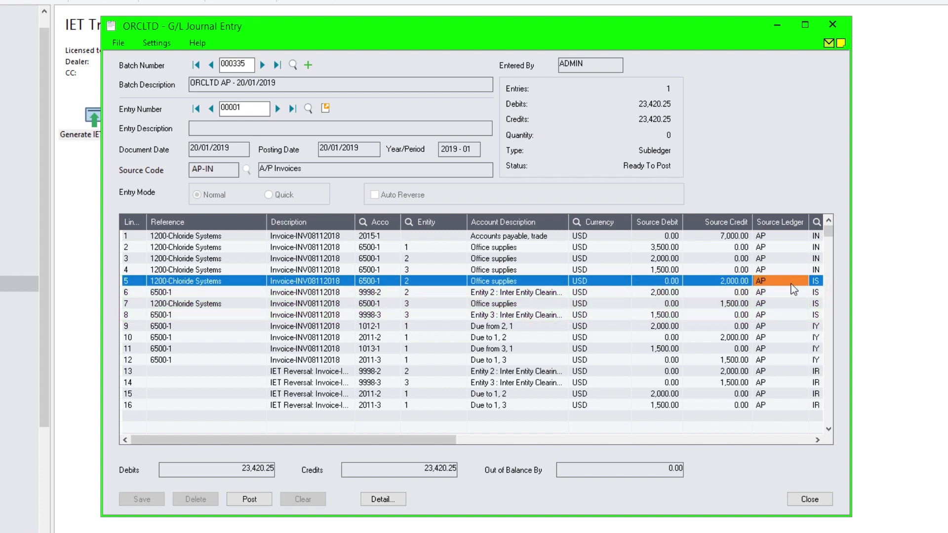
left_click(786, 329)
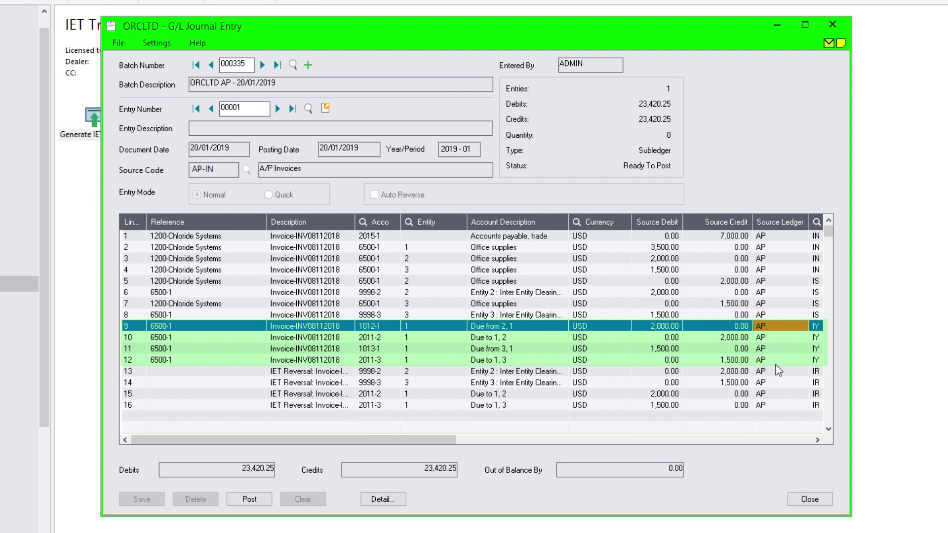
left_click(779, 351)
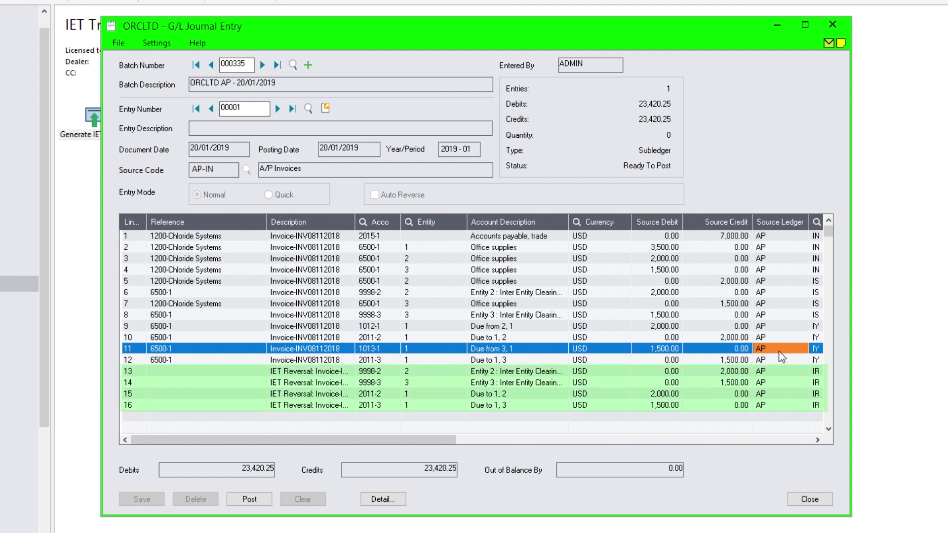
left_click(777, 373)
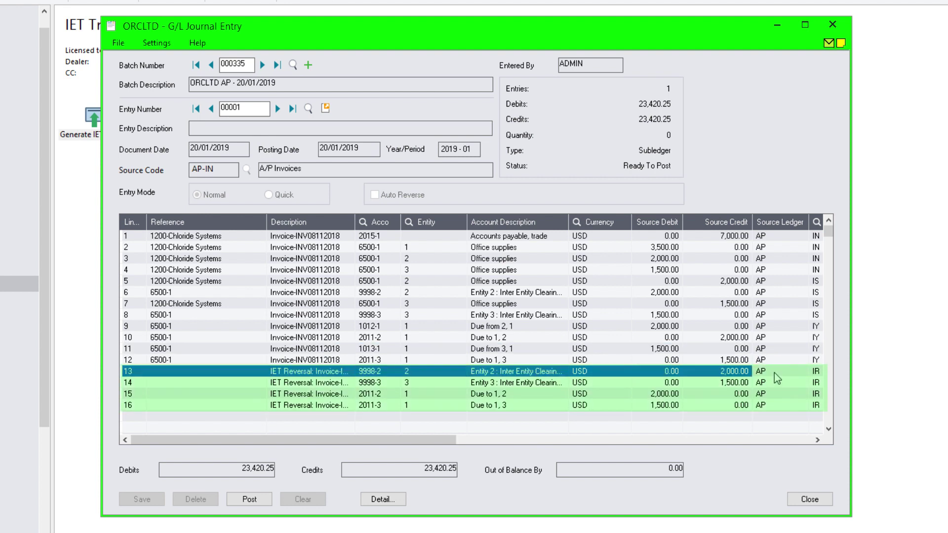